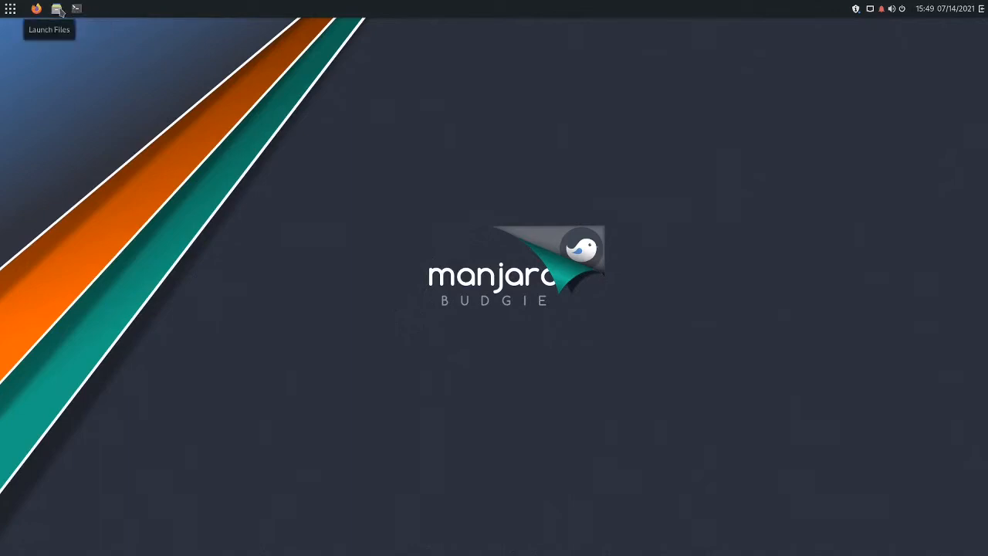
Step: View the version information of the Files file manager, and close the file manager
left_click(59, 10)
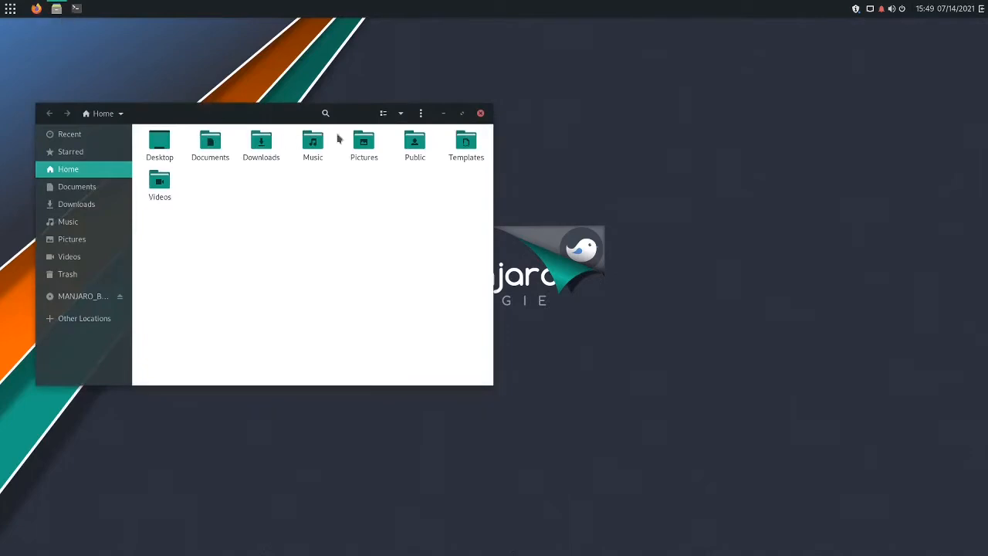
left_click(418, 114)
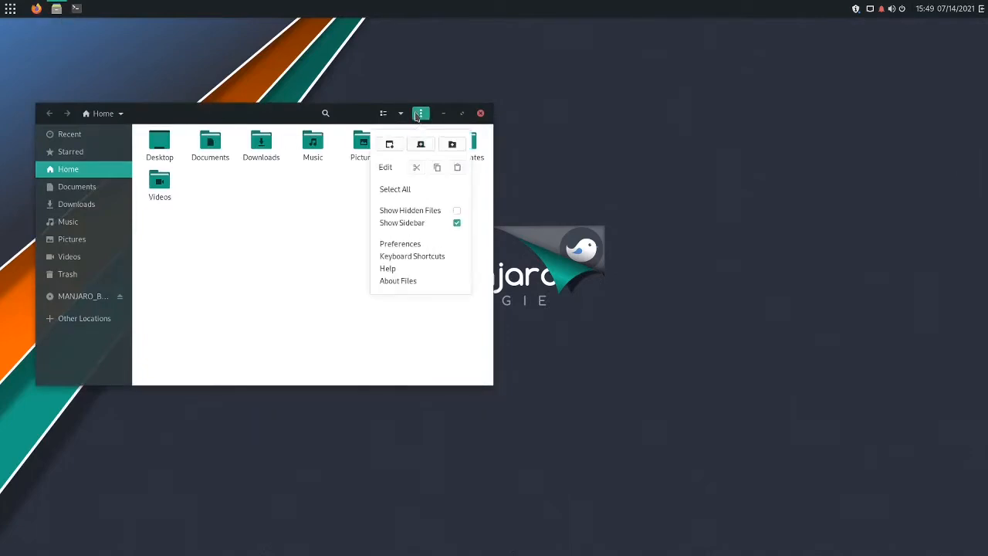
left_click(402, 281)
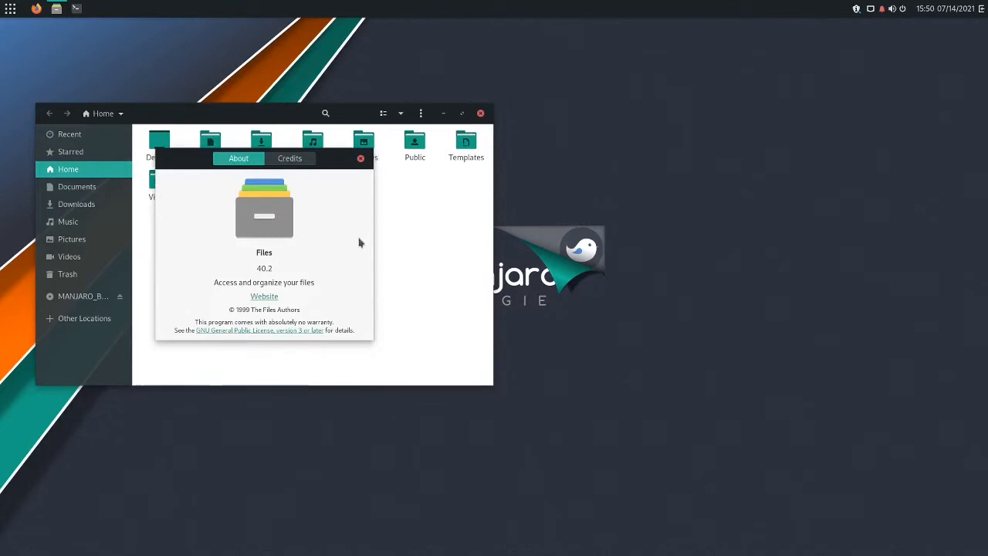
left_click(361, 159)
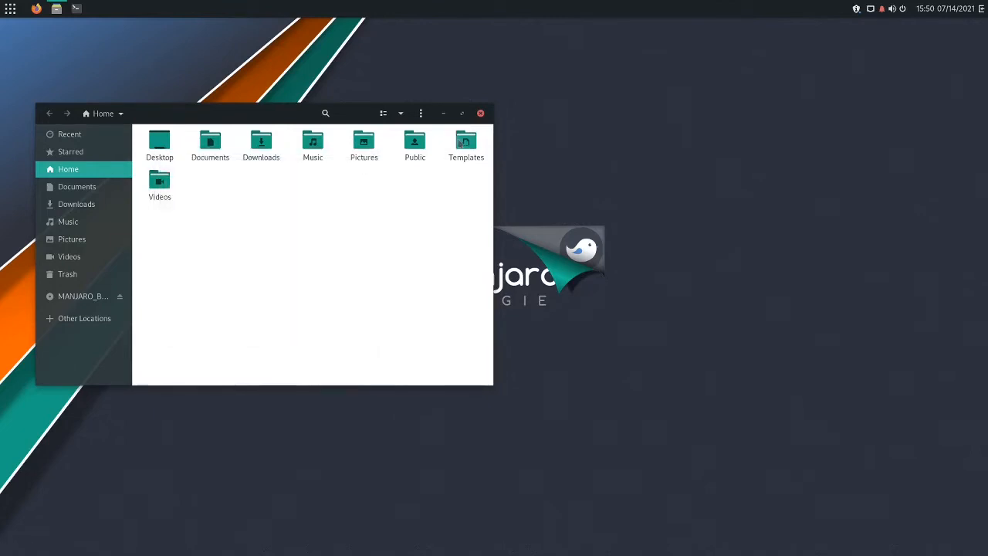
left_click(480, 113)
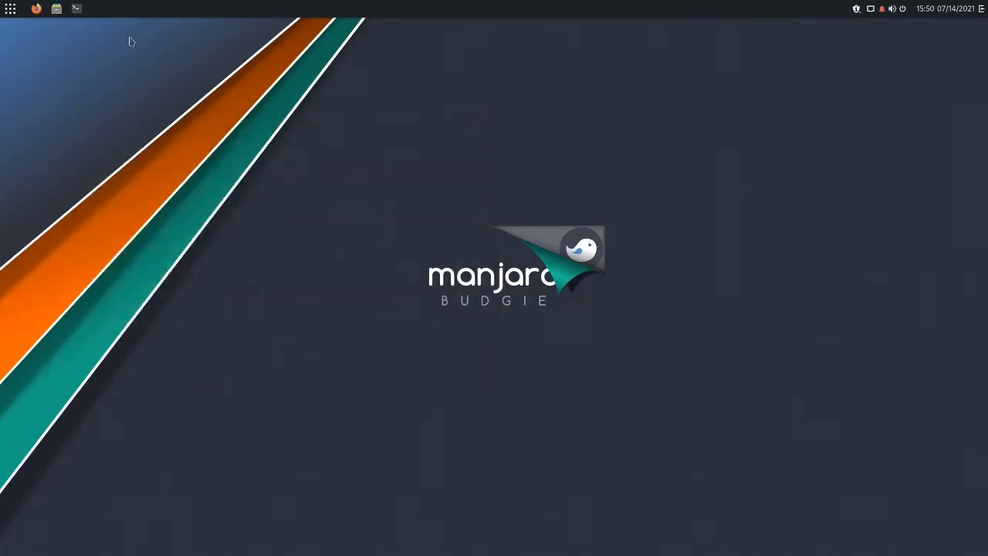
Step: View the version information of the terminal application, and close the terminal
left_click(76, 9)
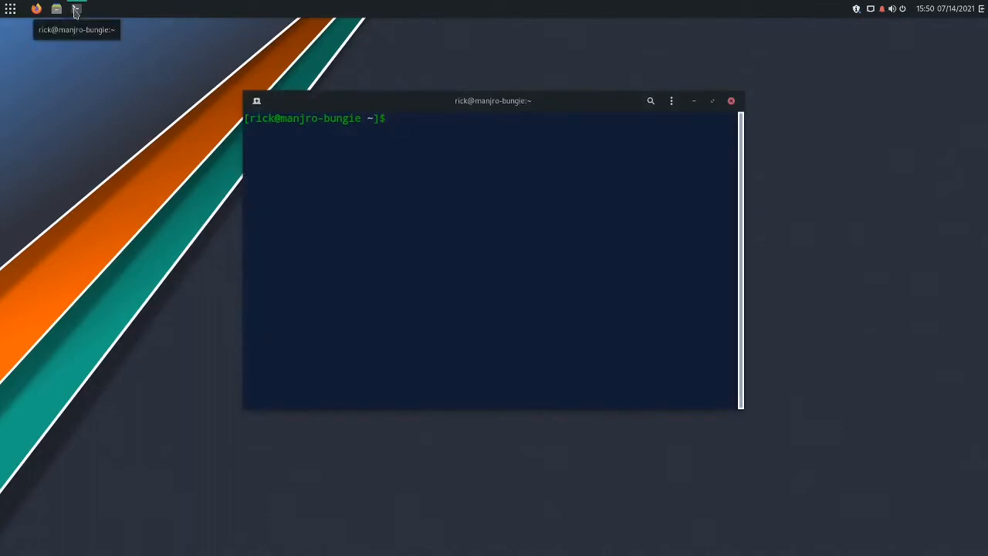
left_click(671, 103)
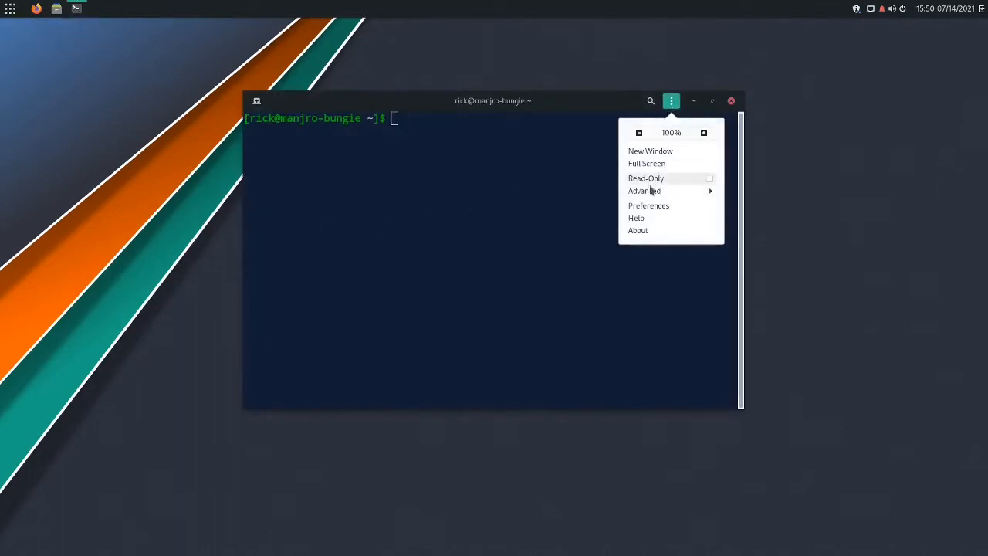
left_click(642, 230)
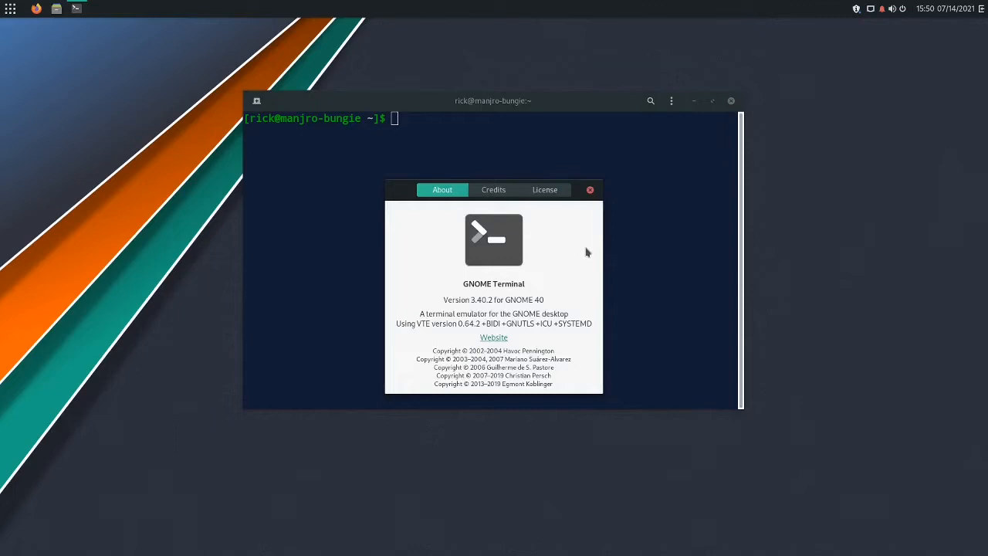
left_click(590, 190)
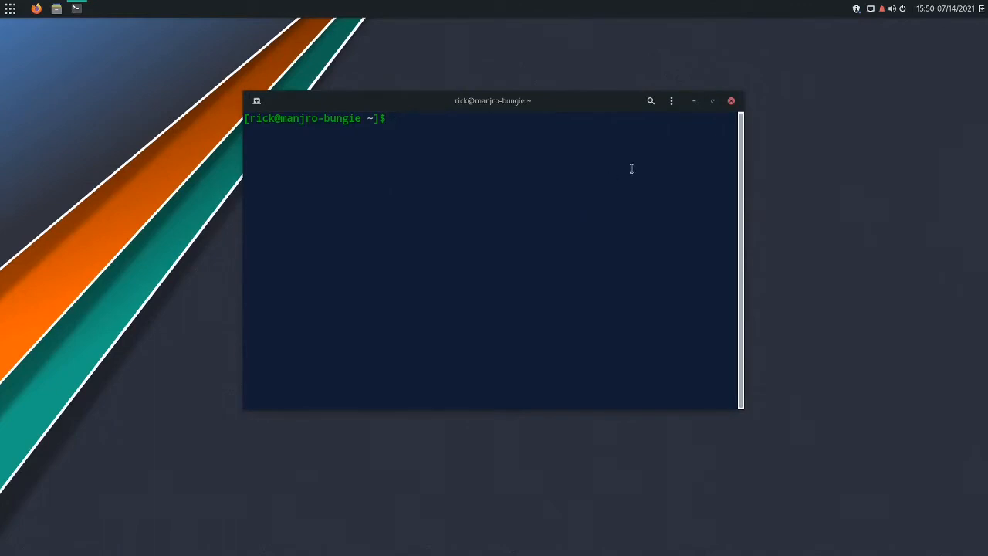
left_click(732, 101)
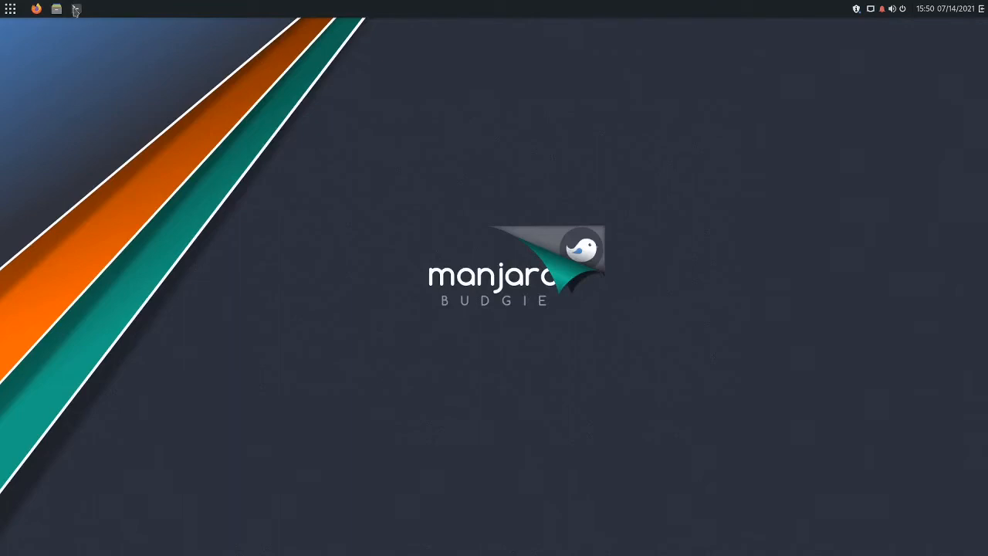
Step: Look through the installed applications in the Accessories, System Tools and Utilities categories
left_click(12, 8)
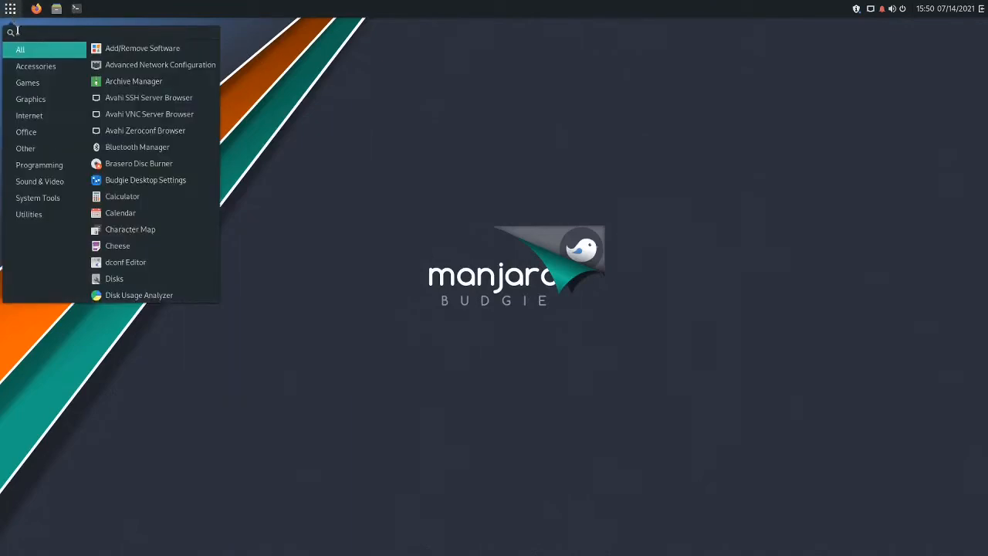
left_click(34, 68)
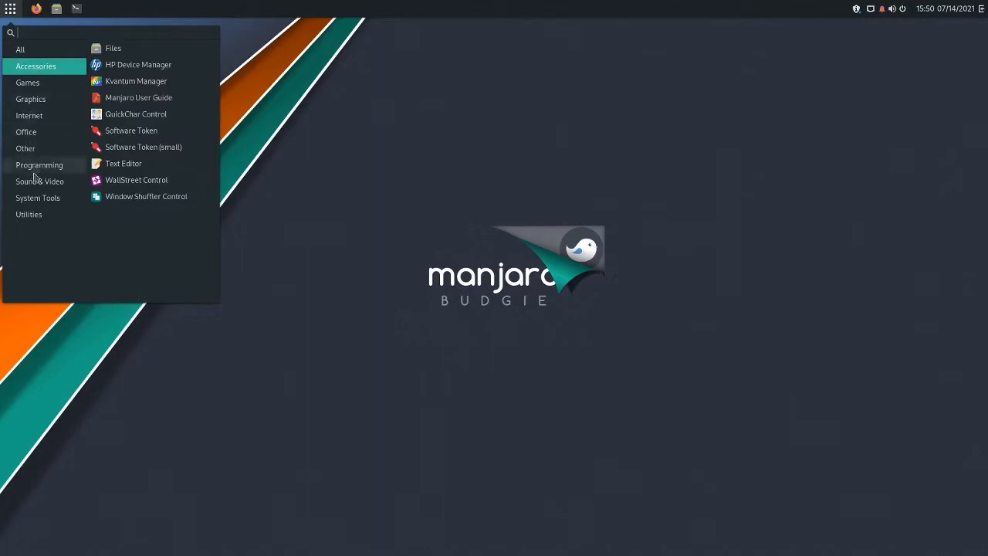
left_click(36, 200)
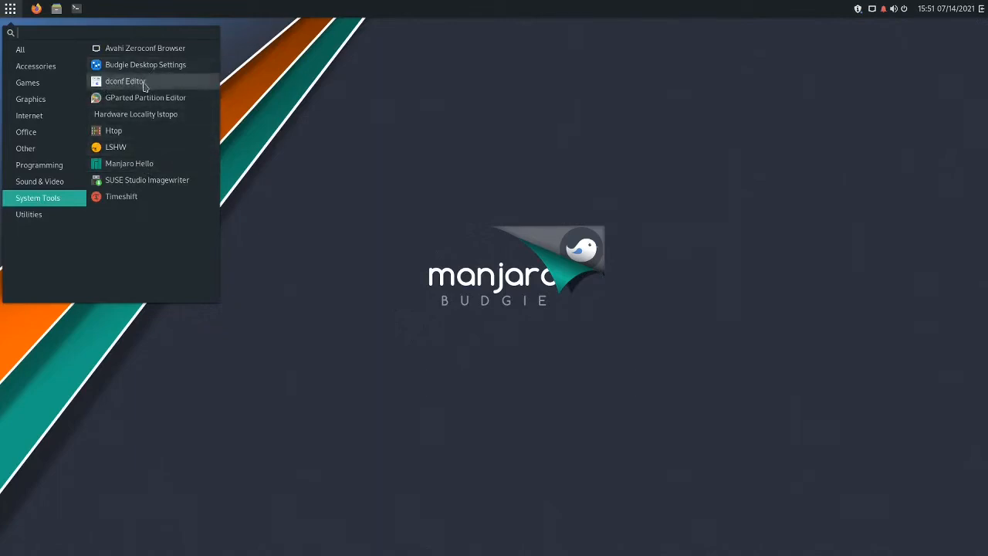
left_click(42, 215)
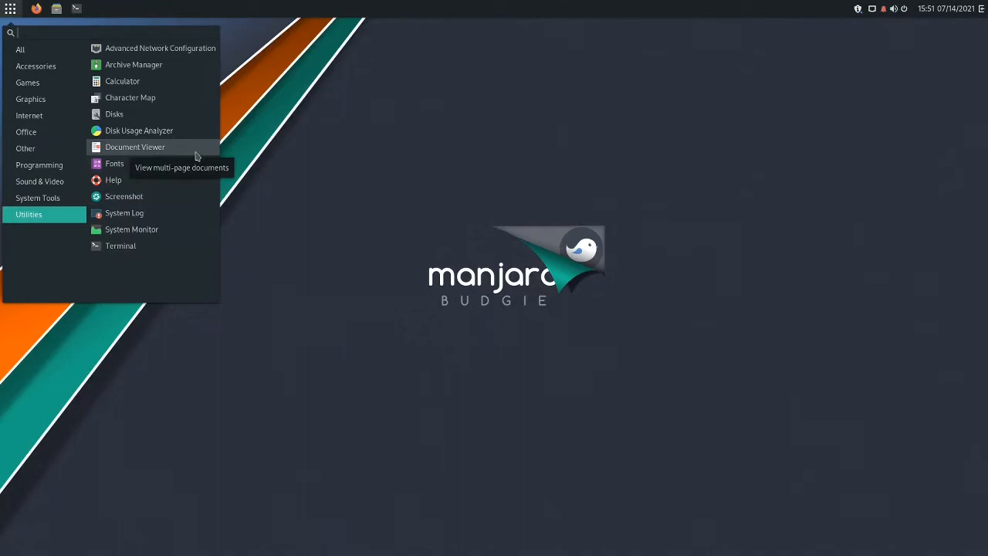
Step: Open Manjaro Settings Manager from the Other application category and look through its system and hardware modules
left_click(33, 152)
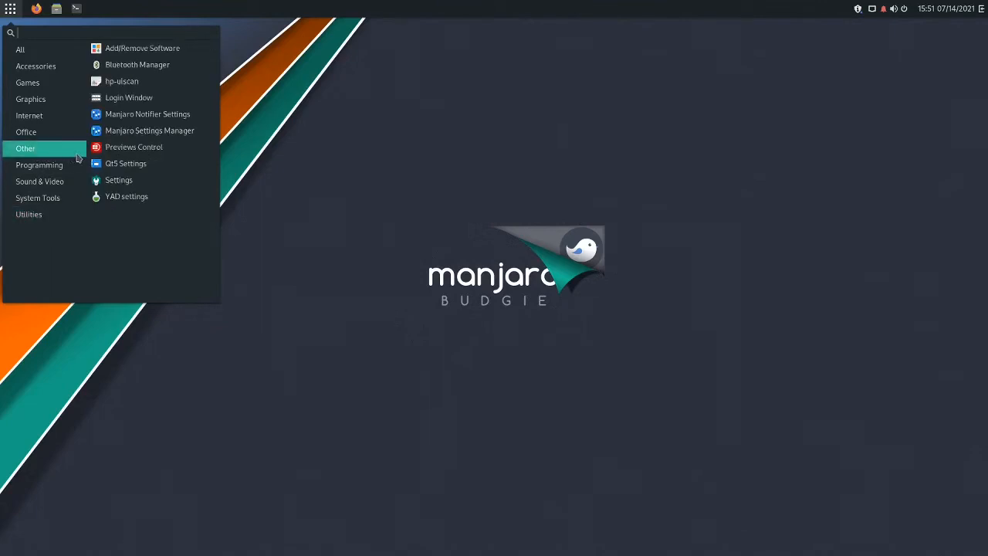
left_click(143, 131)
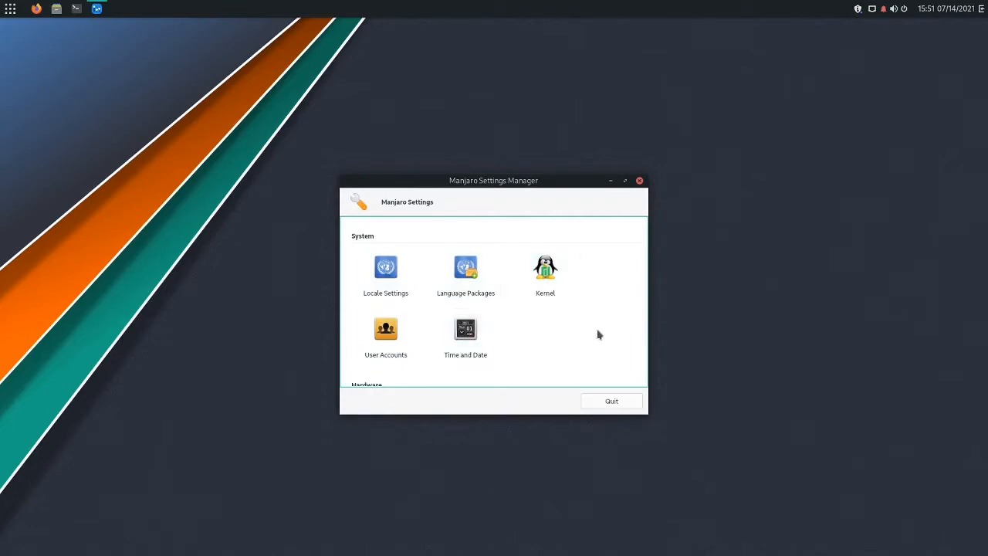
scroll(595, 329, "down", 2)
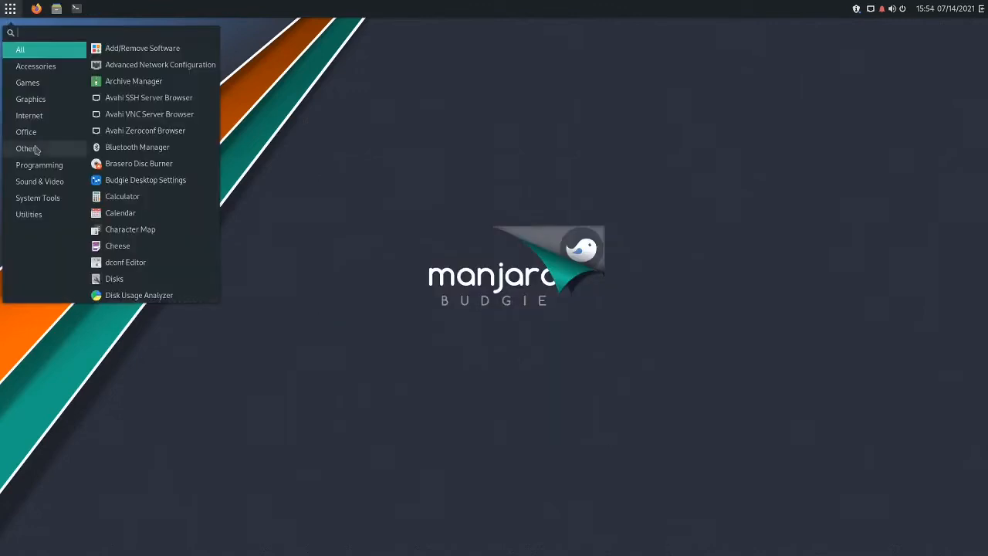
Step: Open the desktop Settings from the Other application category and examine the hardware and OS details on the About page
left_click(31, 148)
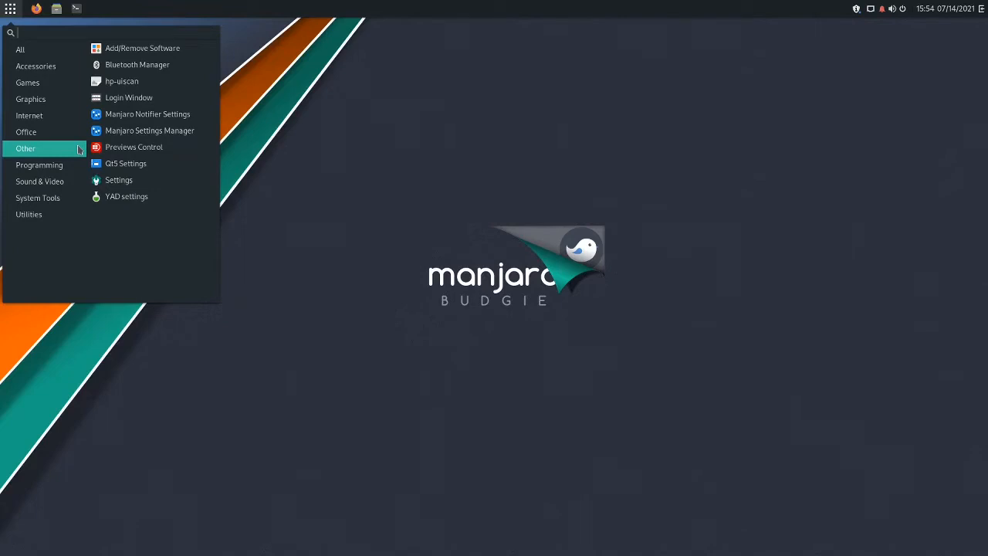
left_click(113, 180)
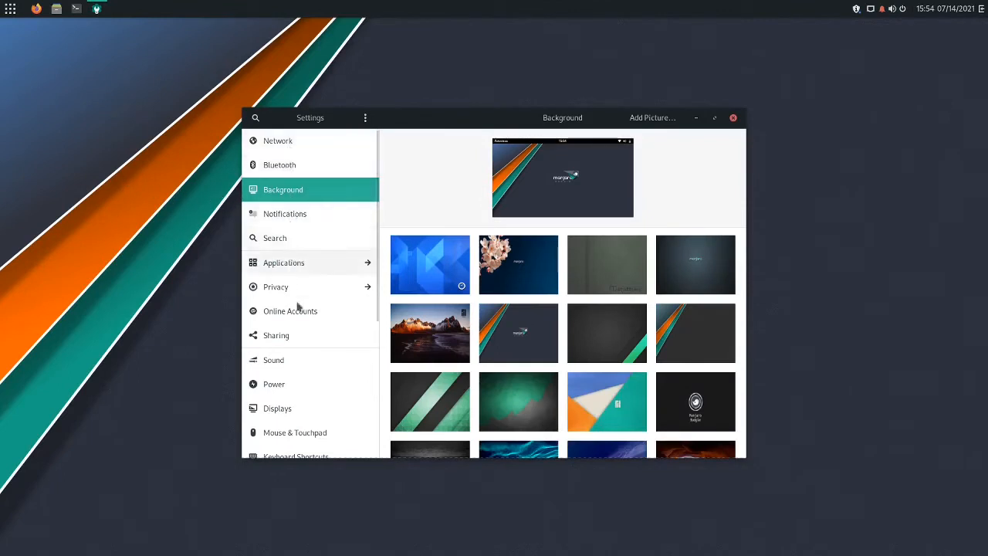
scroll(363, 338, "down", 1)
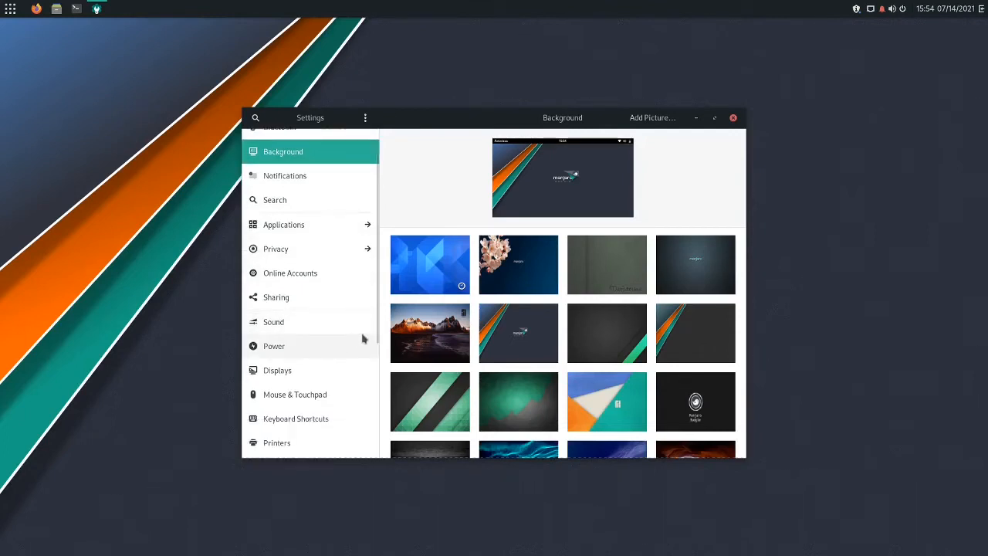
left_click_drag(379, 331, 379, 448)
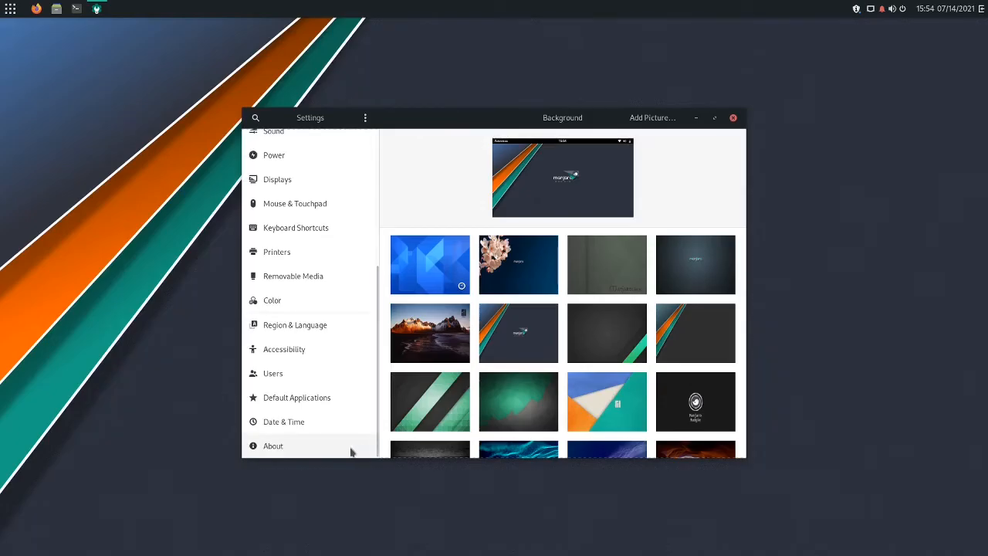
left_click(351, 451)
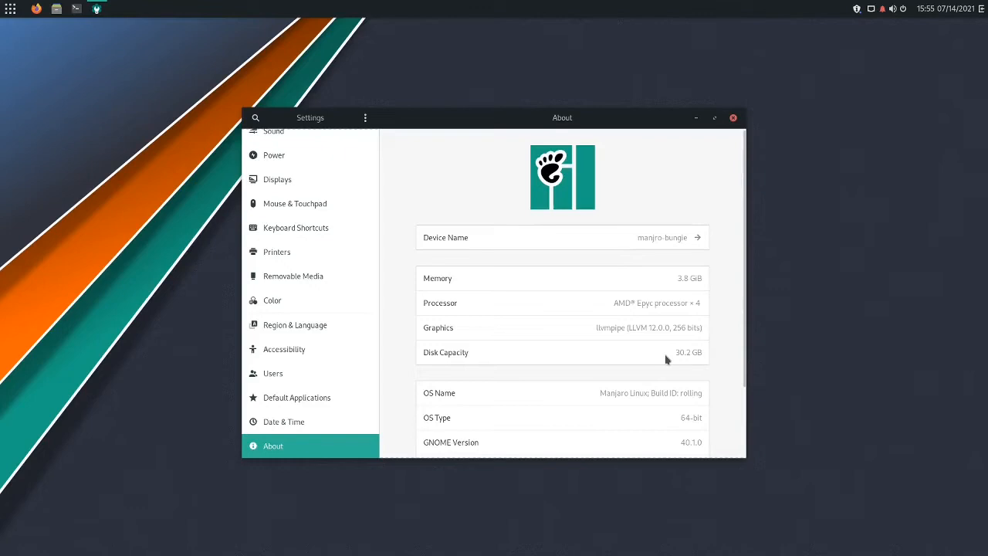
scroll(667, 359, "down", 1)
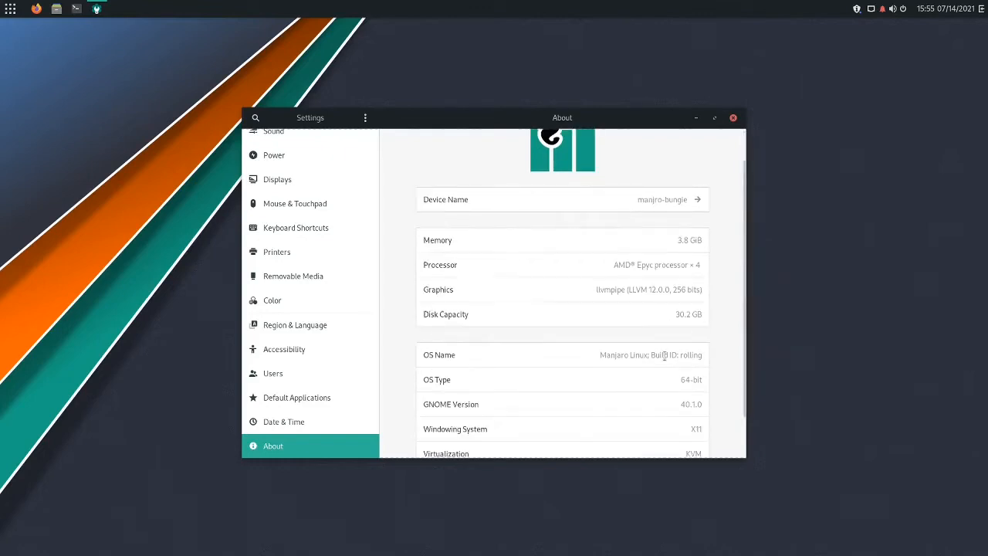
scroll(664, 357, "down", 2)
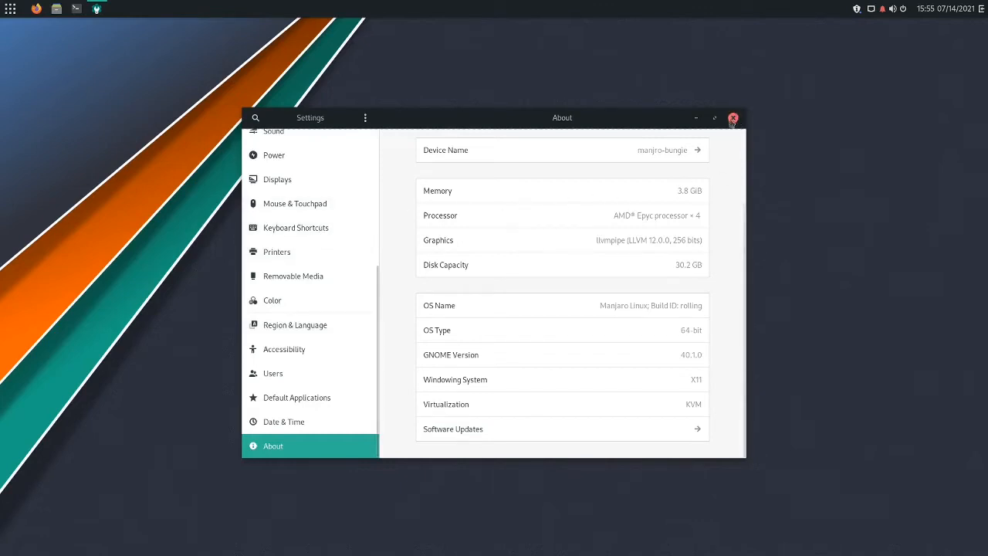
scroll(406, 164, "up", 2)
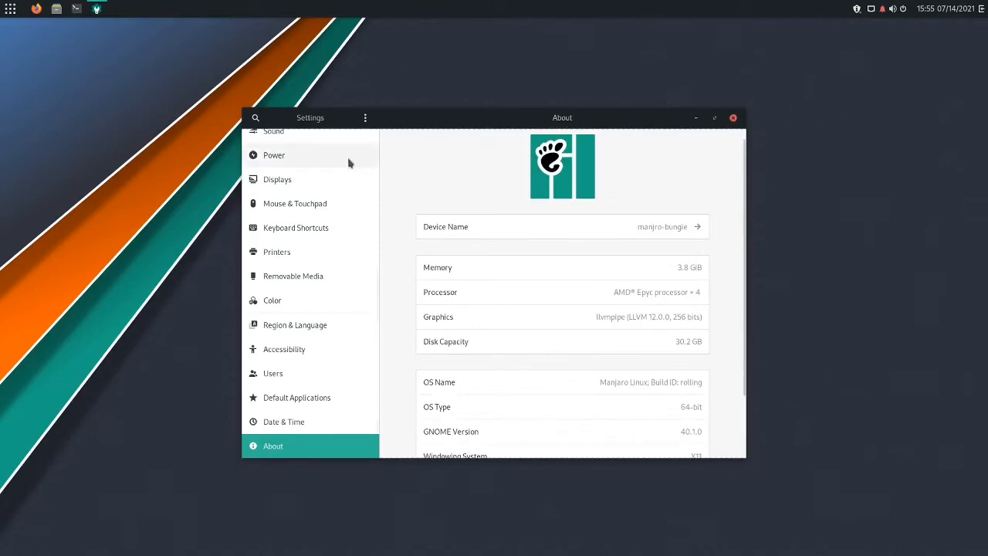
Step: Set the desktop background to the picture of a single palm tree on a beach, and close Settings
scroll(349, 159, "up", 3)
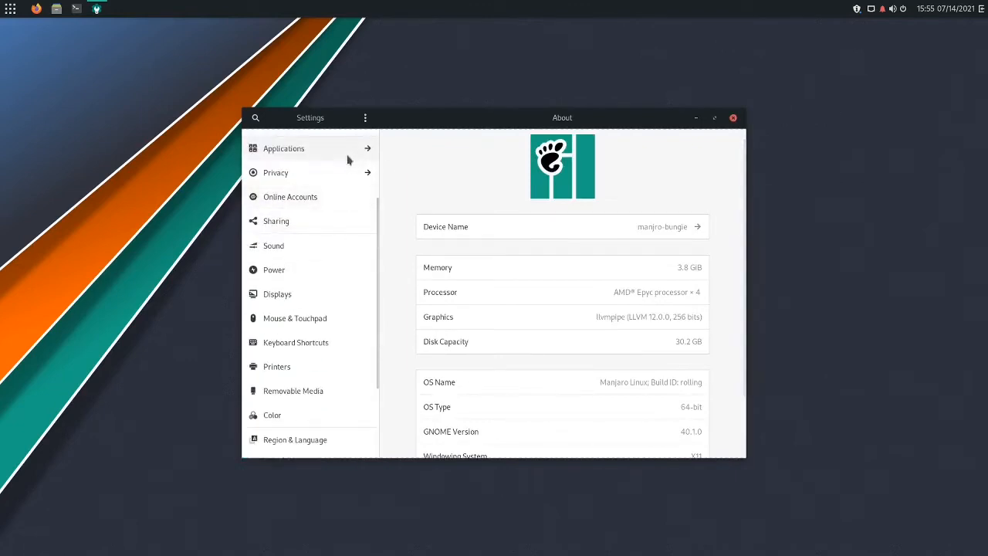
scroll(348, 160, "up", 3)
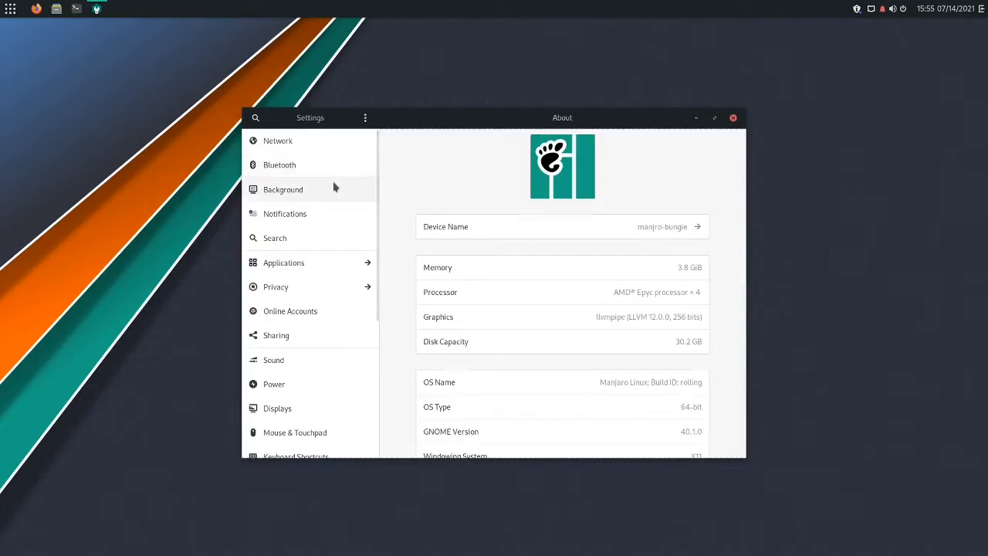
left_click(335, 188)
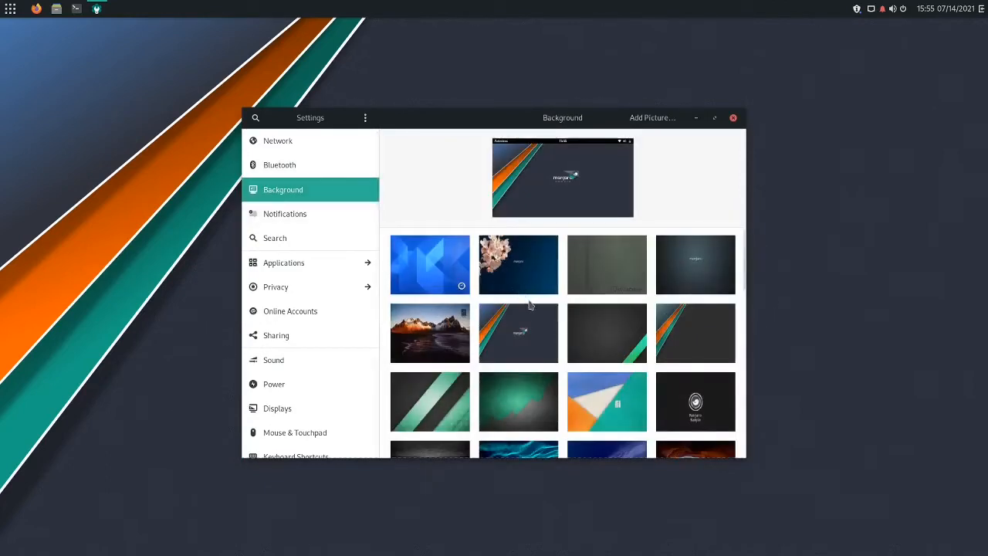
scroll(528, 306, "down", 4)
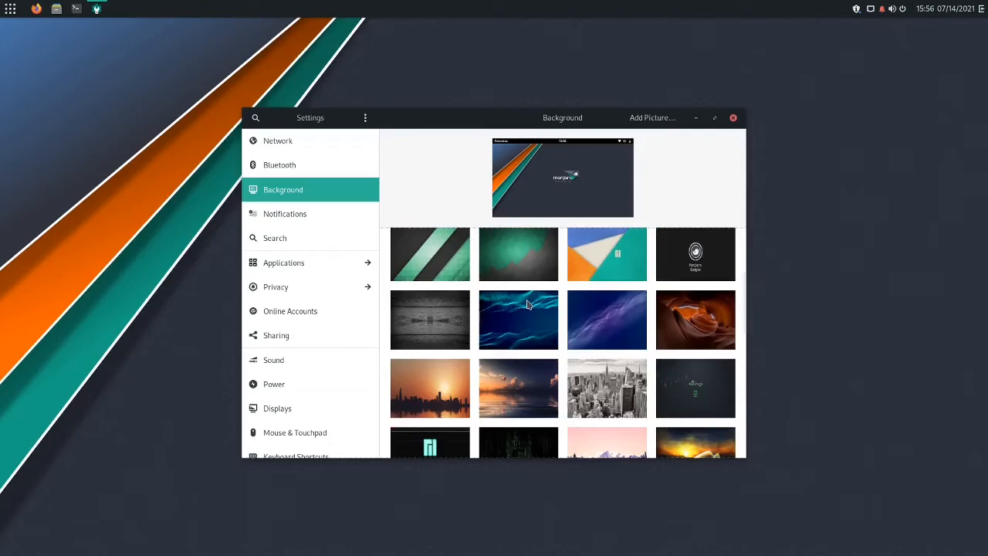
scroll(528, 305, "down", 1)
scroll(528, 305, "down", 4)
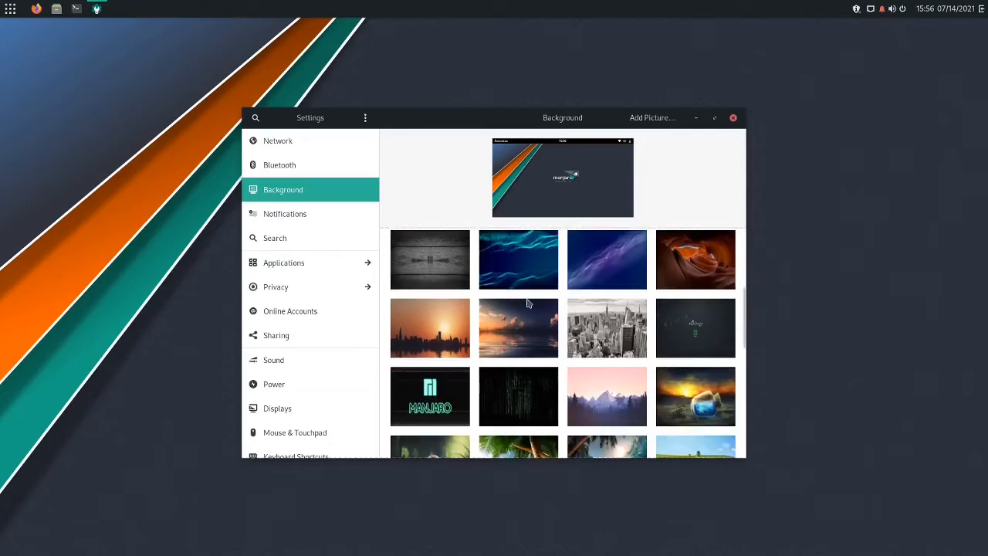
scroll(528, 305, "down", 2)
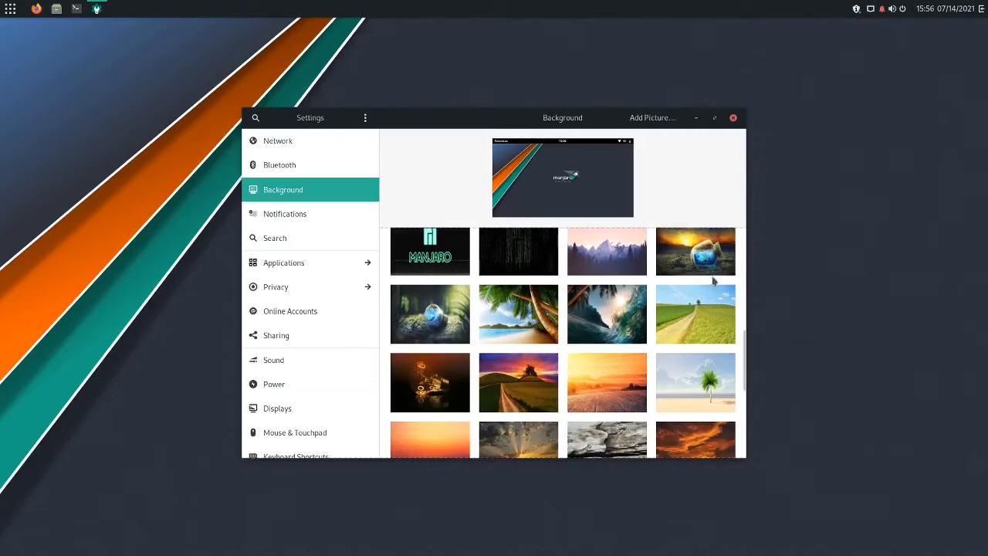
left_click(695, 377)
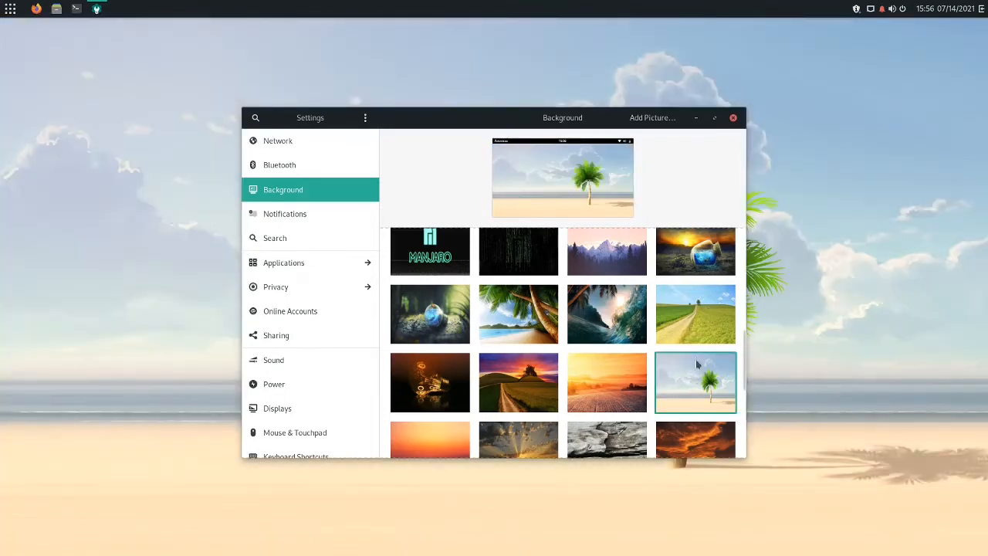
left_click(733, 121)
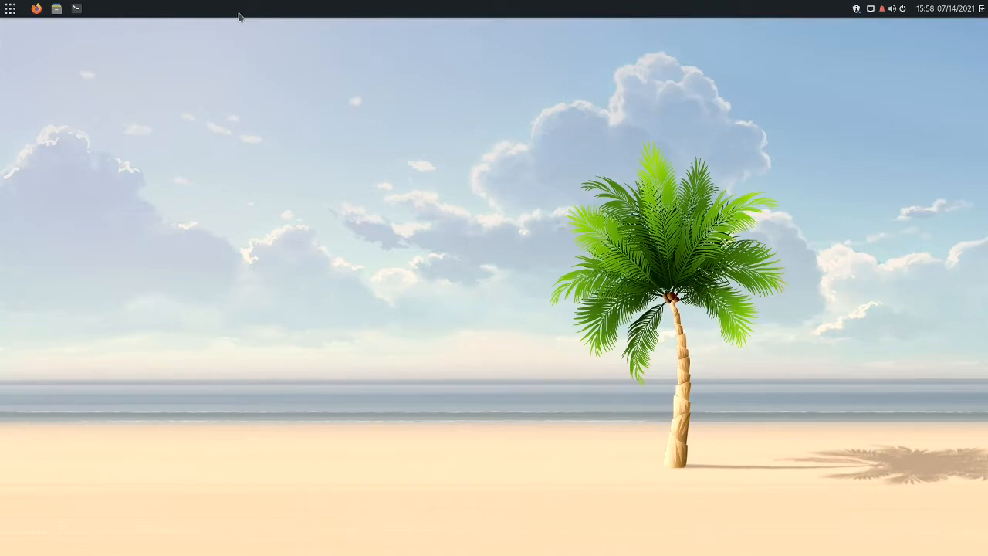
Step: Run htop in a new terminal window to examine the system's processor and memory usage
left_click(78, 8)
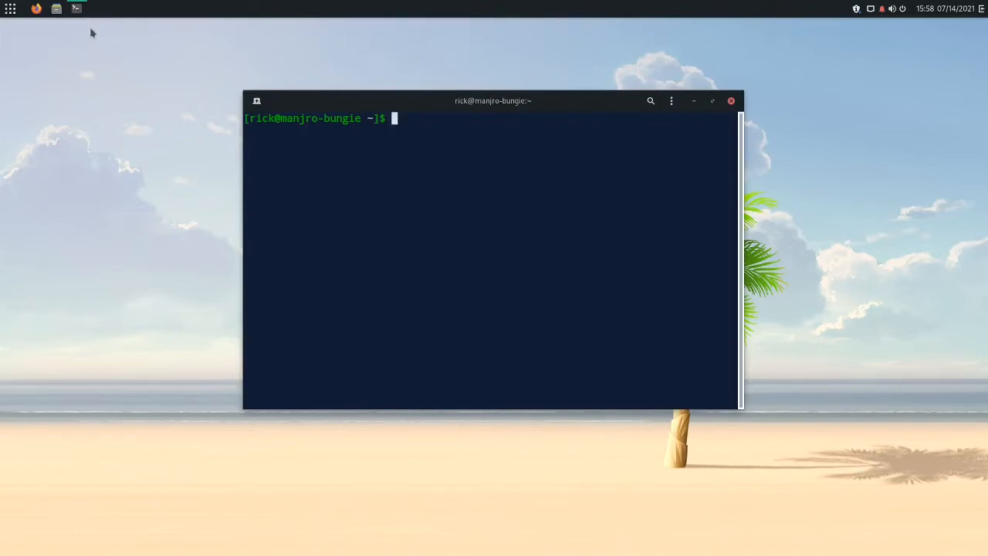
type("htop")
key("Return")
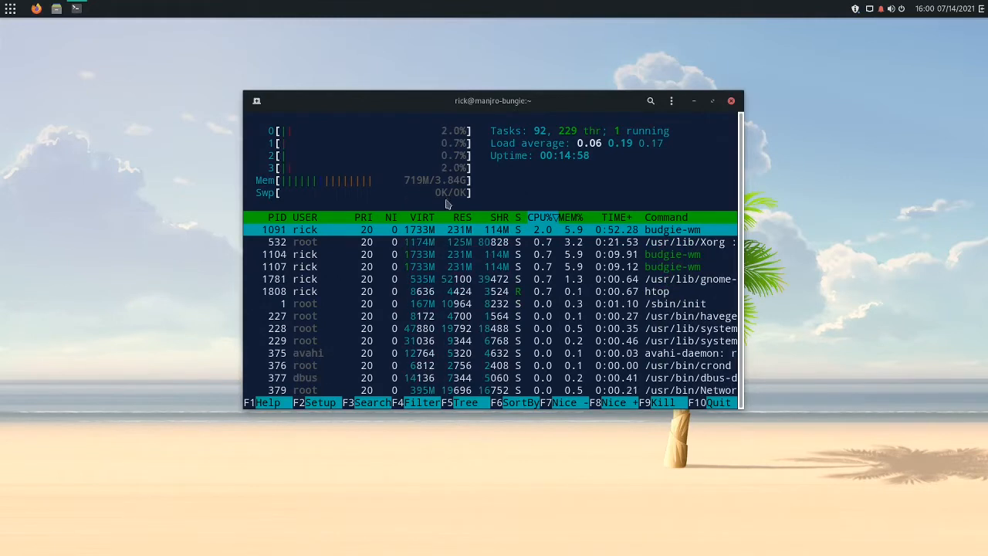
Step: Quit htop and run uname -rs in the terminal to check the kernel name and release
type("qu")
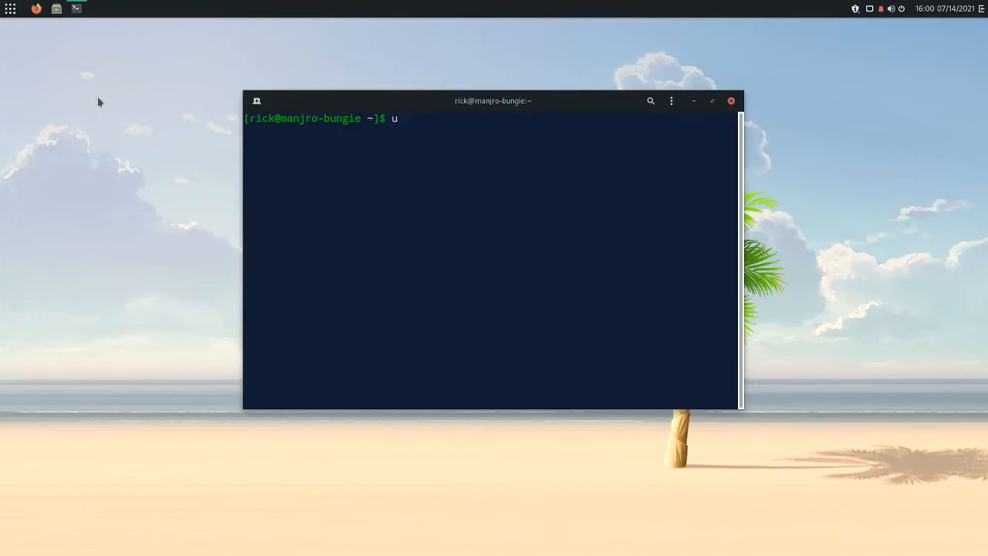
type("name 0")
key("BackSpace")
type("-rs")
key("Return")
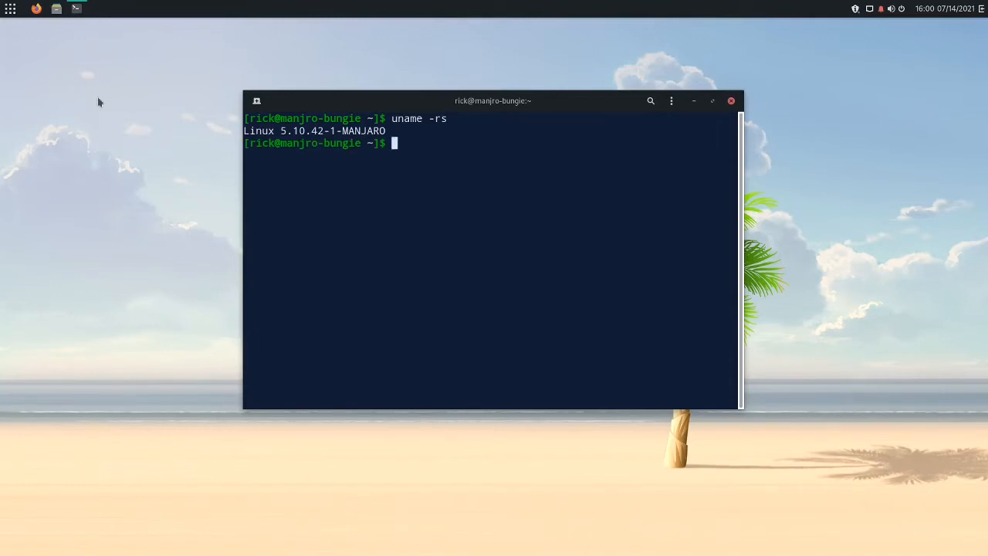
Step: Search the applications for settings, open Settings to view the Power page, and close both Settings and the terminal
left_click(10, 9)
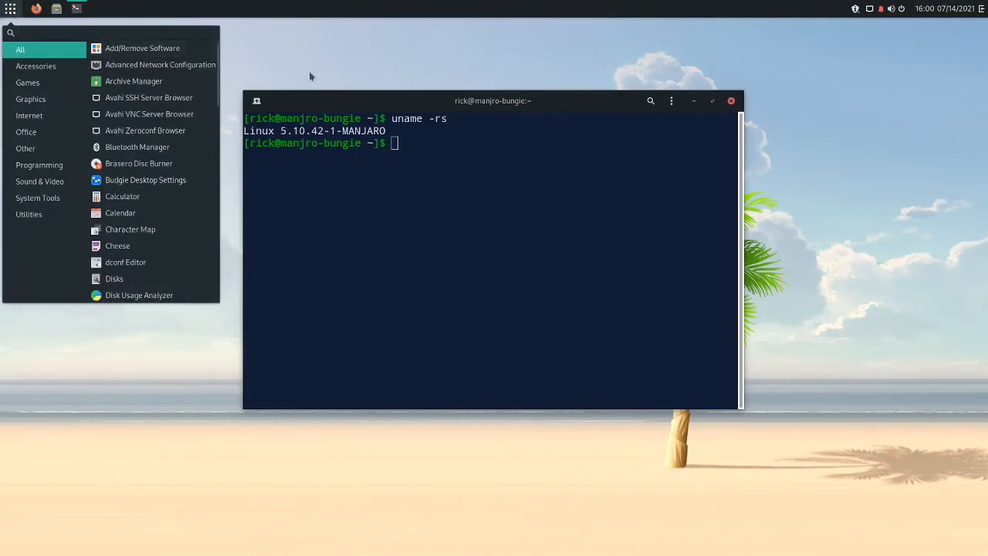
type("set")
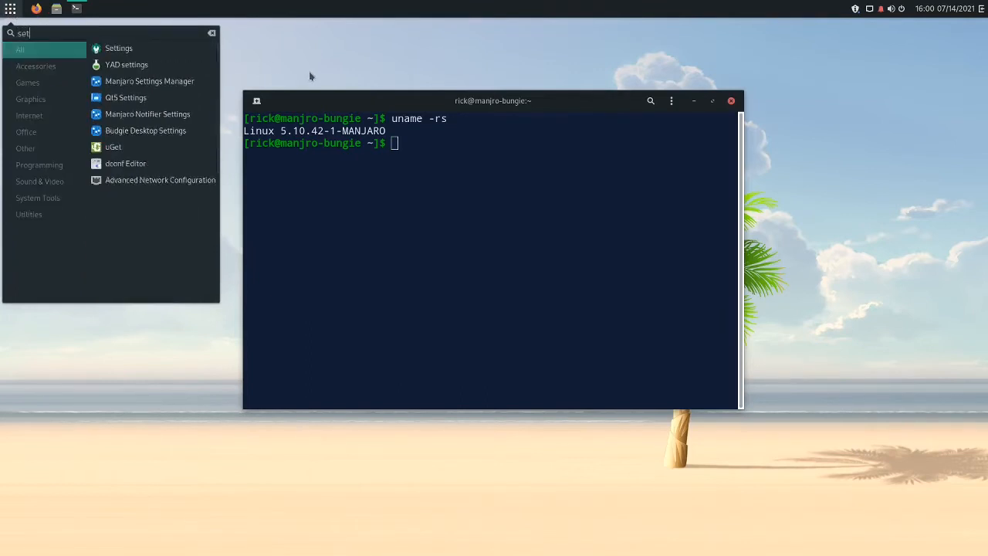
type("tings")
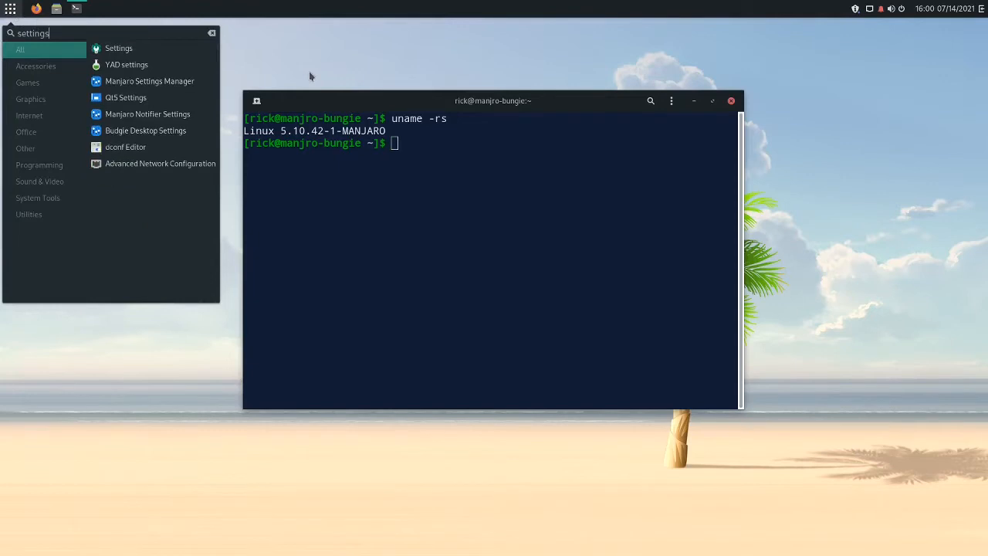
key("Return")
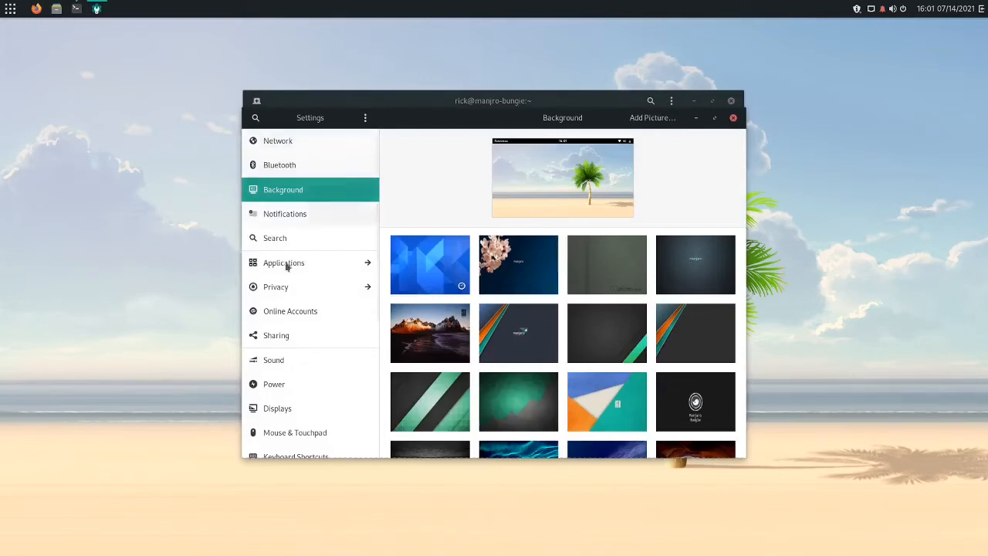
left_click(274, 390)
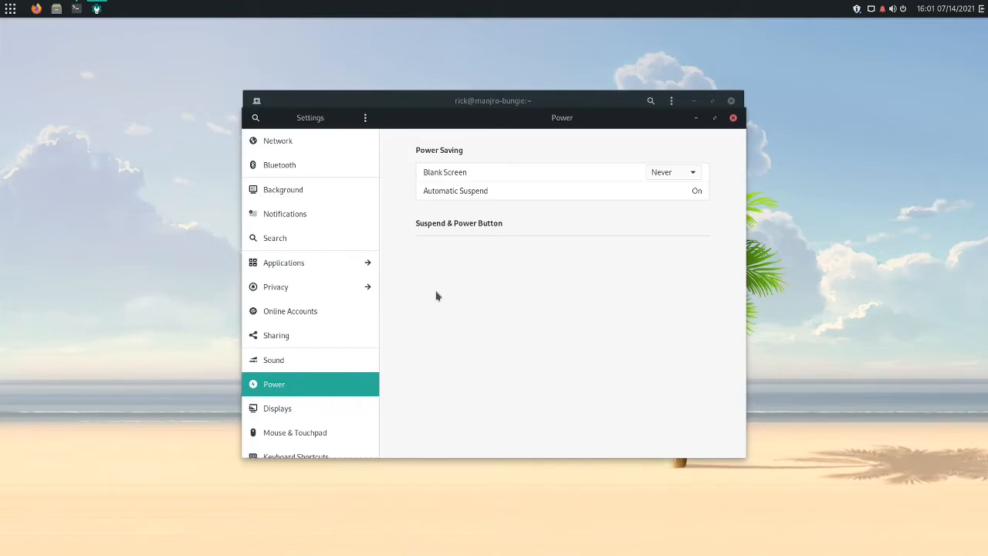
left_click(733, 118)
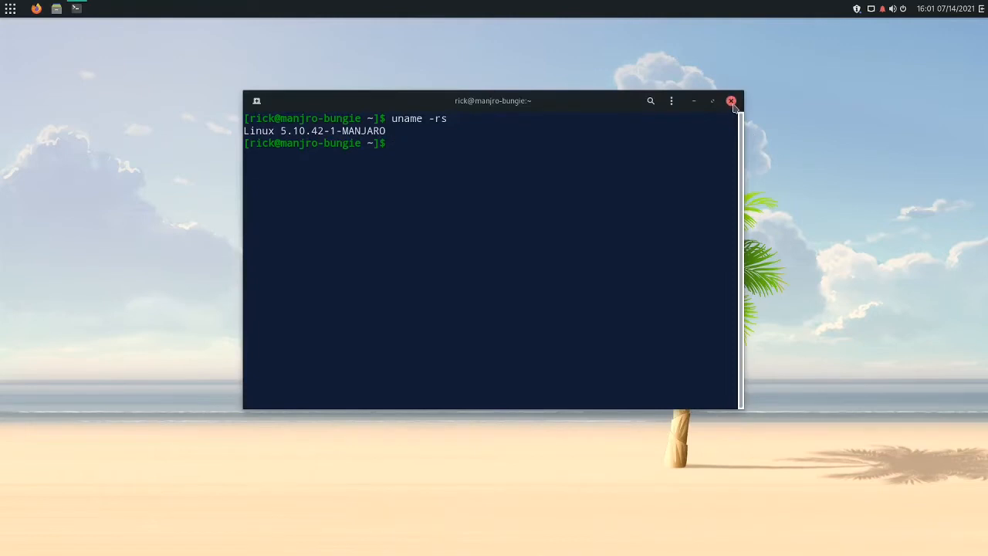
left_click(732, 101)
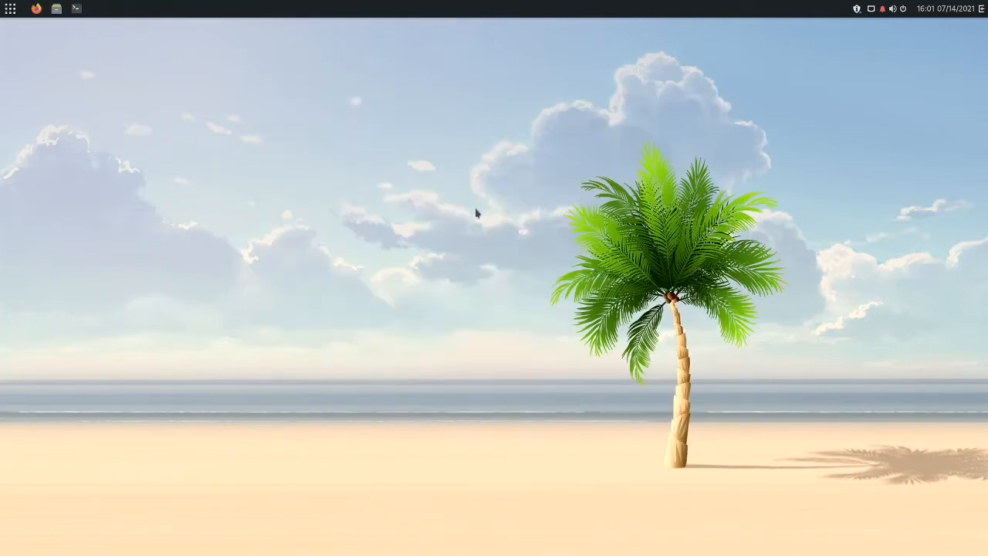
Step: Open Budgie Desktop Settings and look at the notification position choices in the Style section, keeping Top Right
key("super")
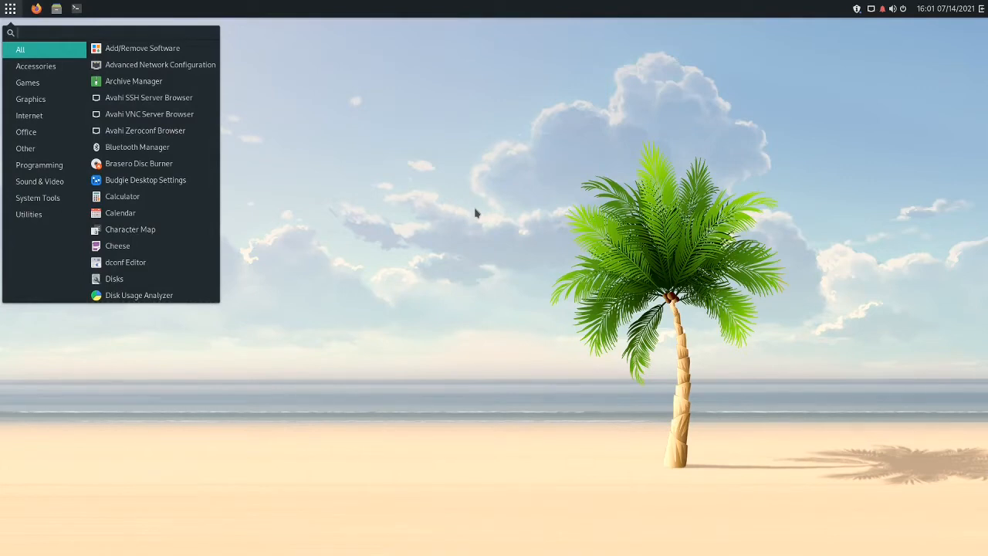
left_click(148, 186)
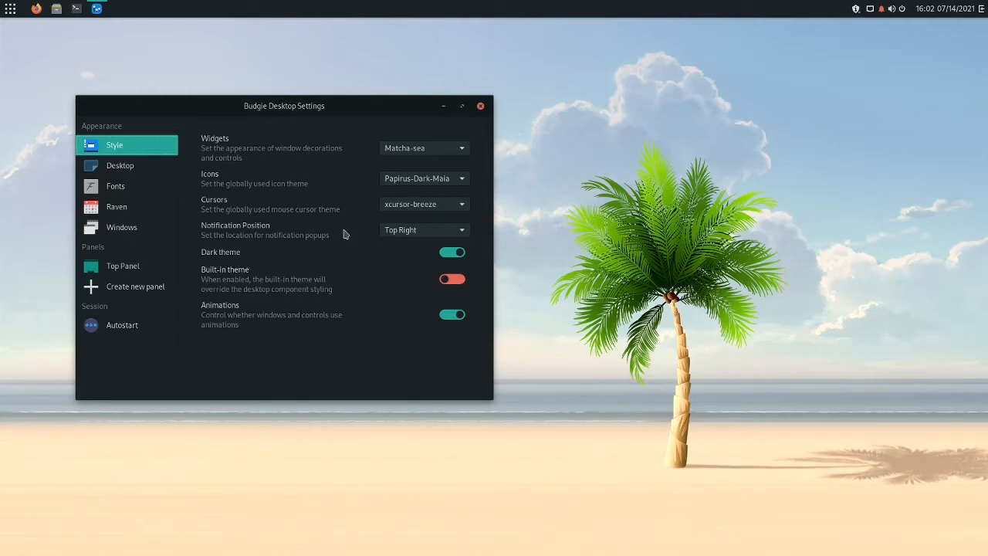
left_click(417, 230)
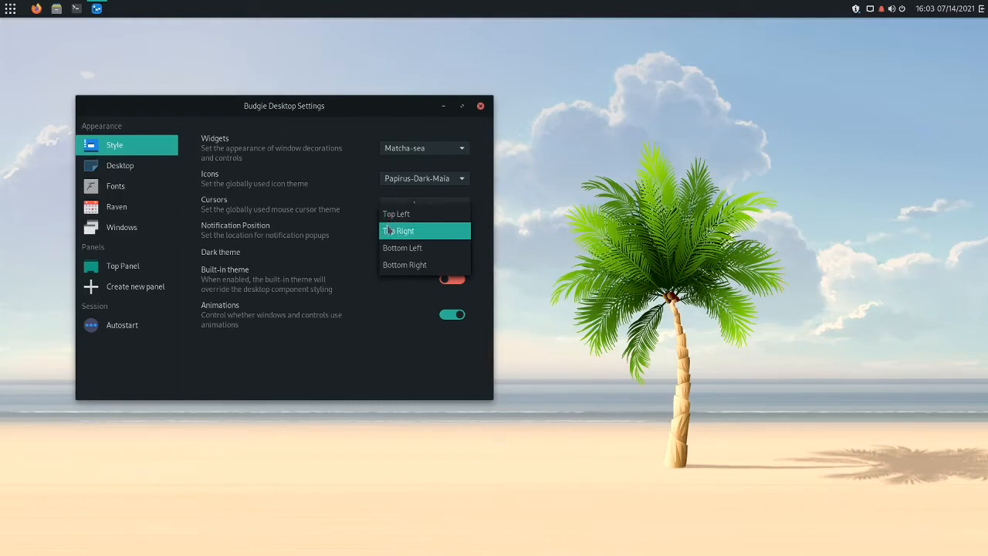
left_click(390, 230)
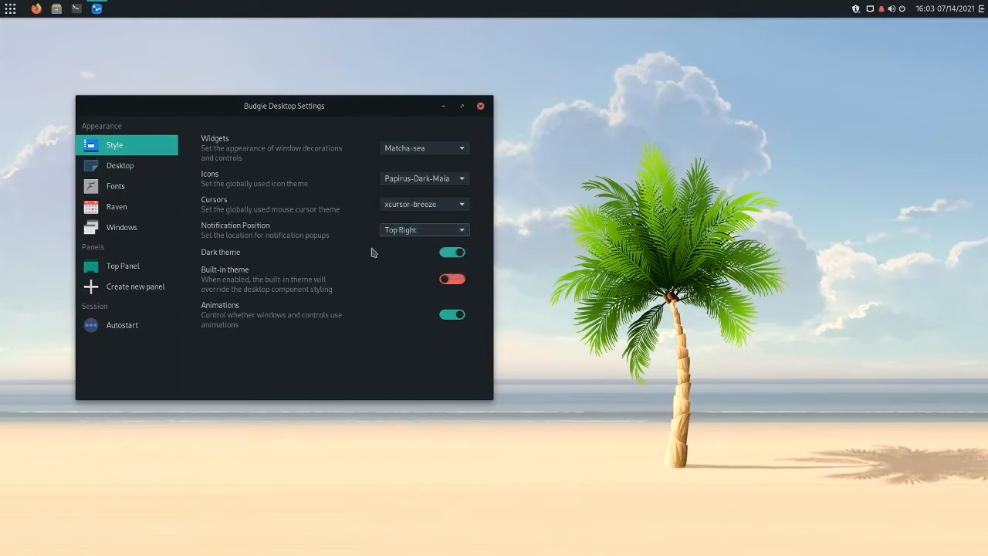
Step: Try out the style switches by turning Dark theme off and back on, and Built-in theme on and back off
left_click(452, 255)
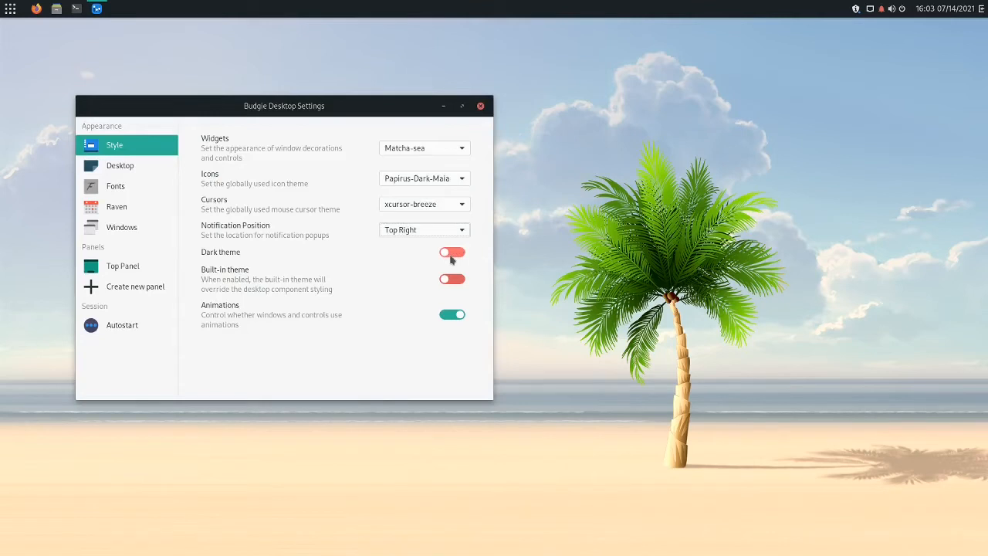
left_click(452, 255)
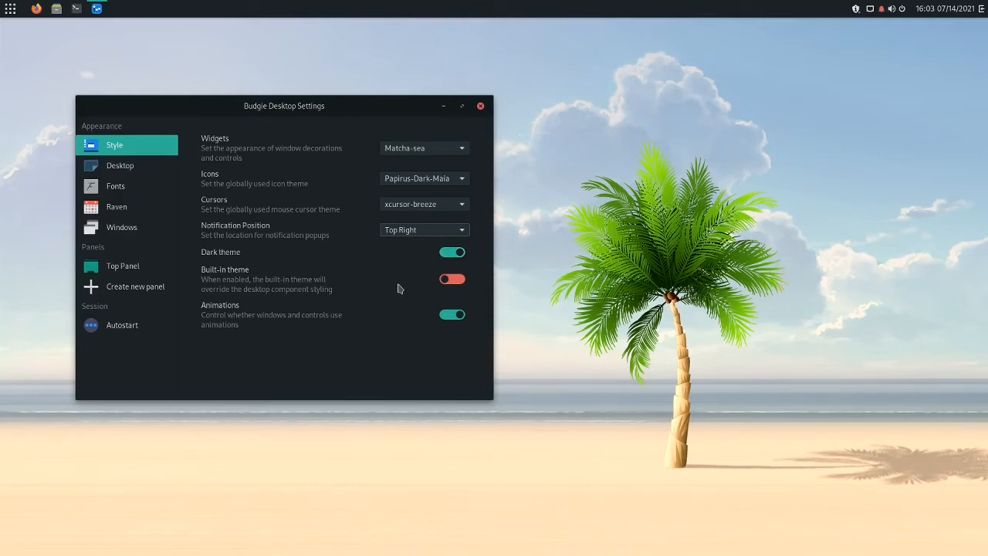
left_click(452, 282)
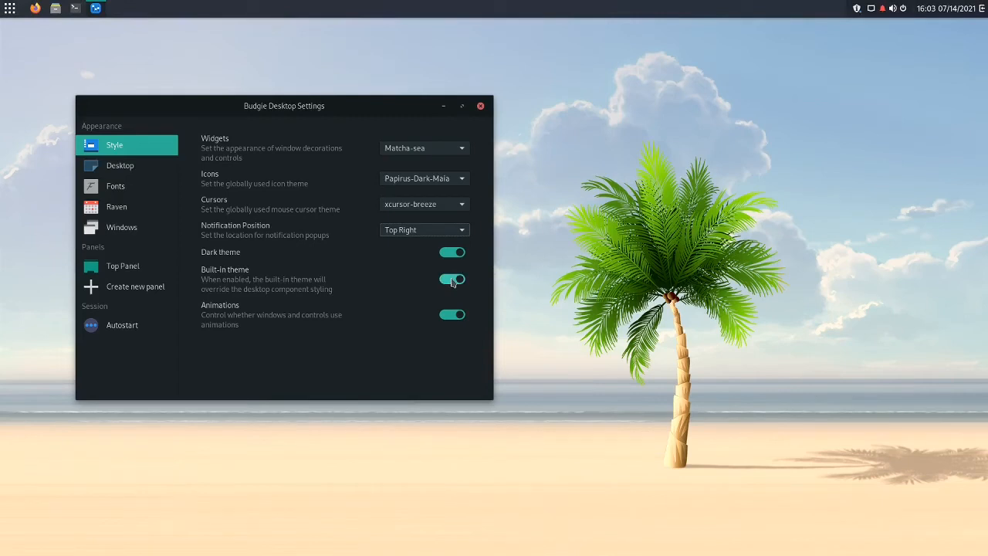
left_click(453, 281)
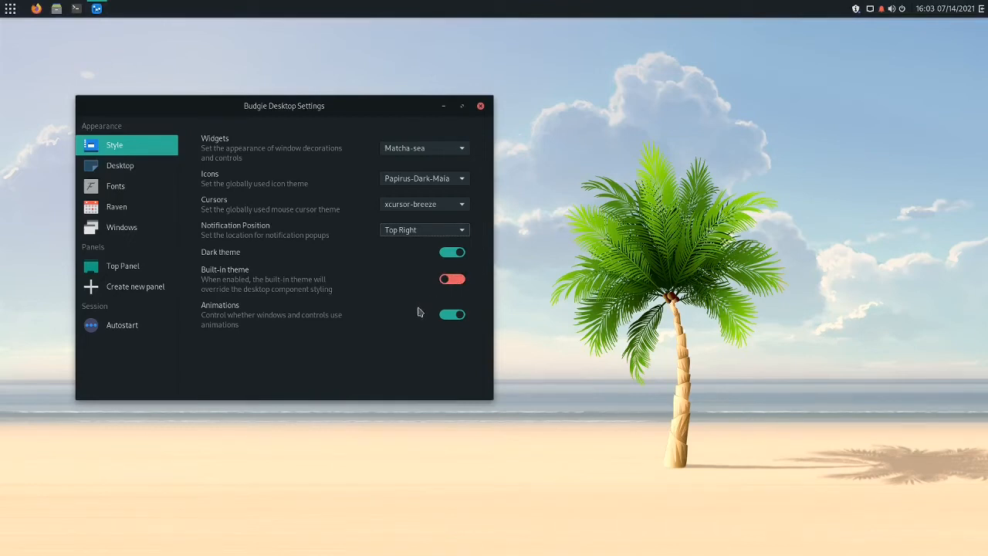
Step: Look through the Desktop, Raven, Windows and Autostart sections of Budgie Desktop Settings, and close the window
left_click_drag(360, 105, 411, 120)
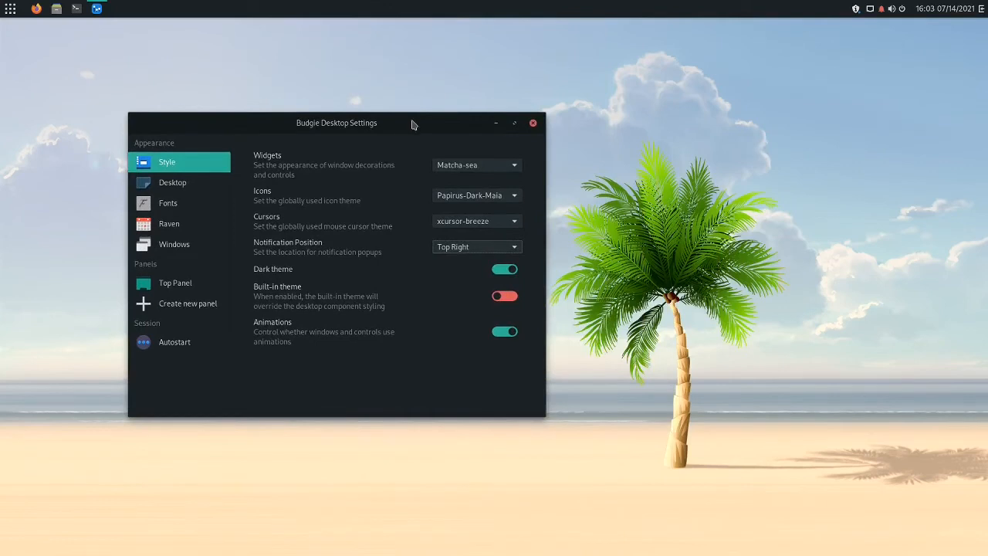
left_click(201, 194)
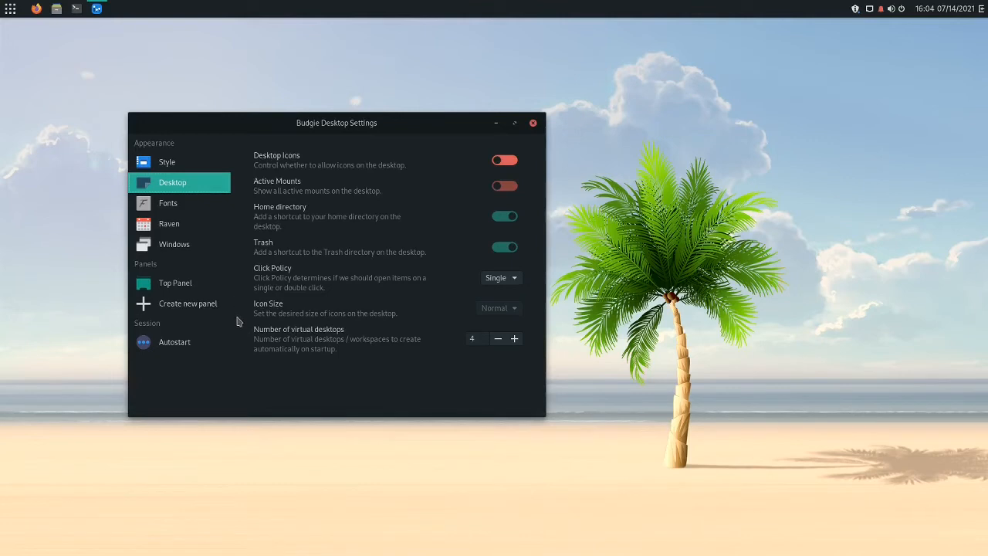
left_click(205, 225)
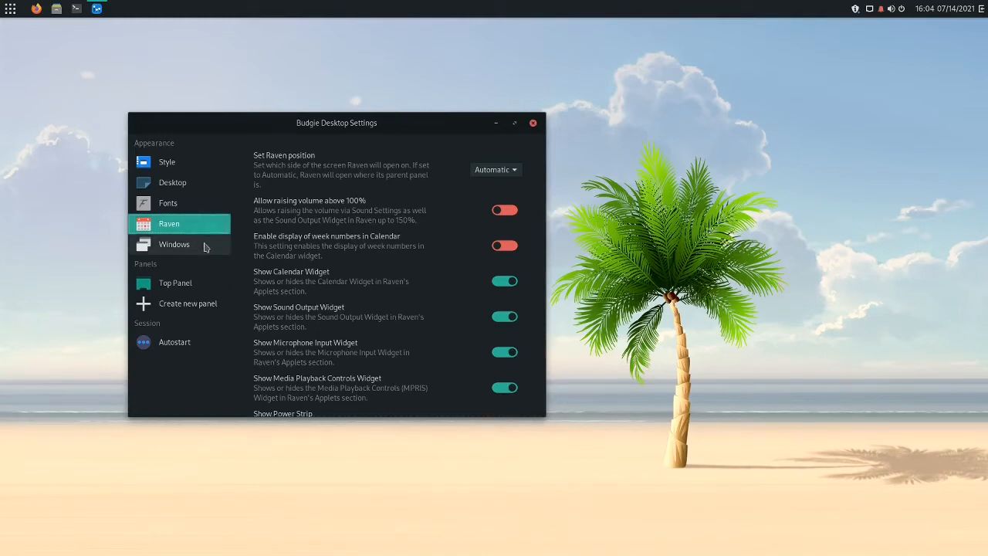
left_click(205, 247)
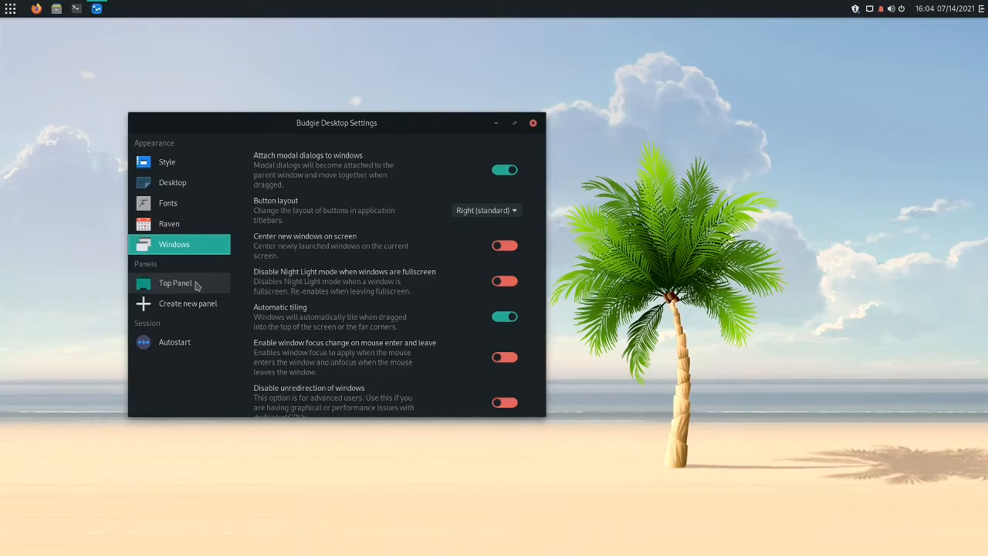
left_click(173, 348)
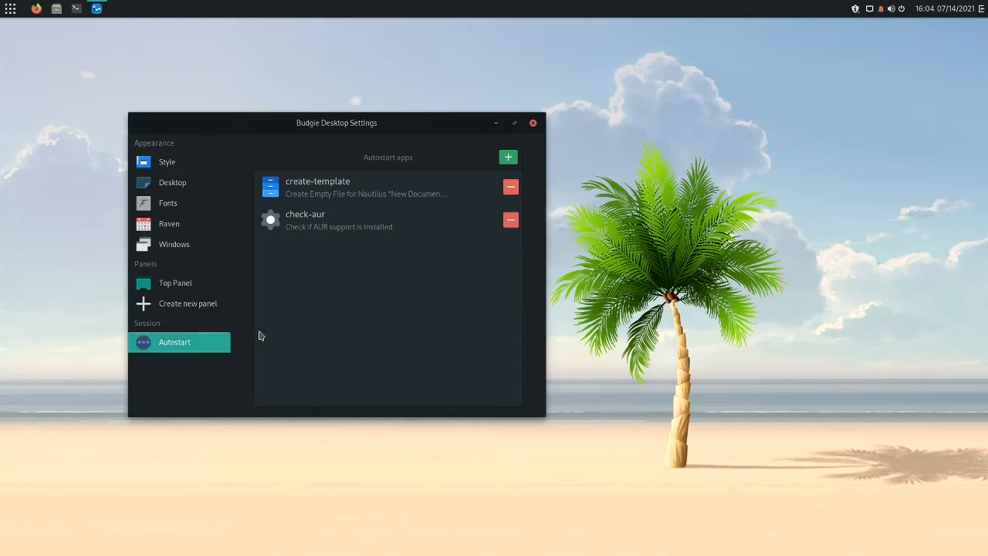
left_click(533, 123)
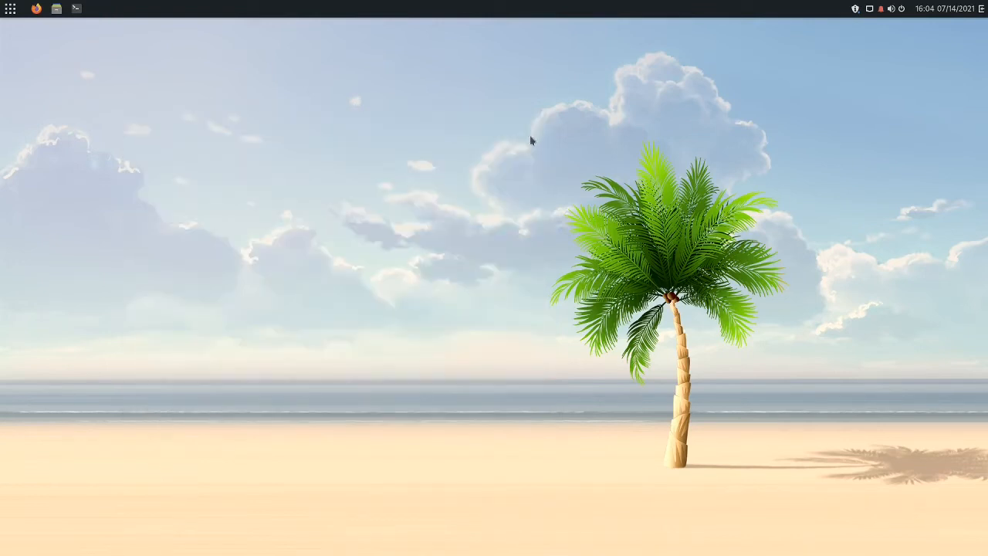
Step: Search the applications for settings, open Settings and go to the Keyboard Shortcuts page
key("super")
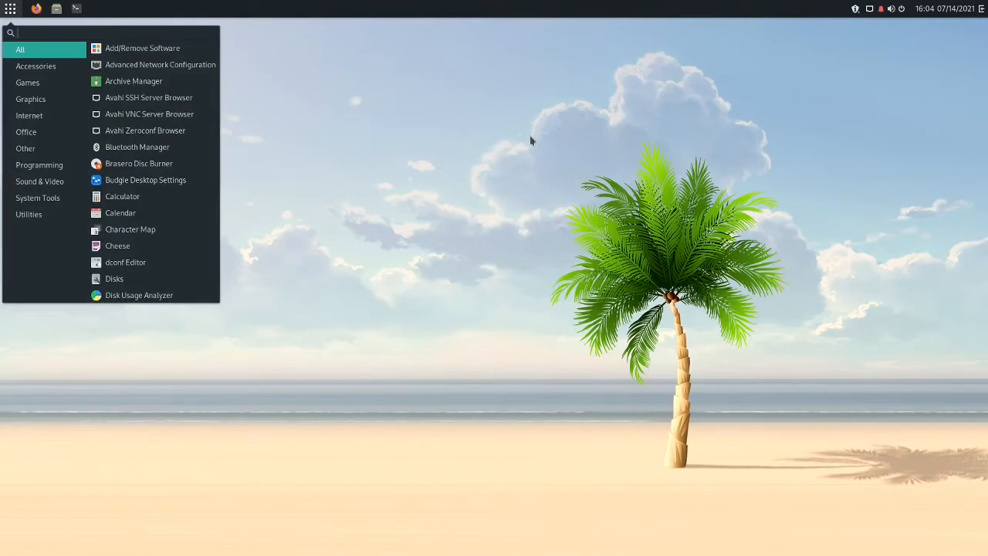
type("s")
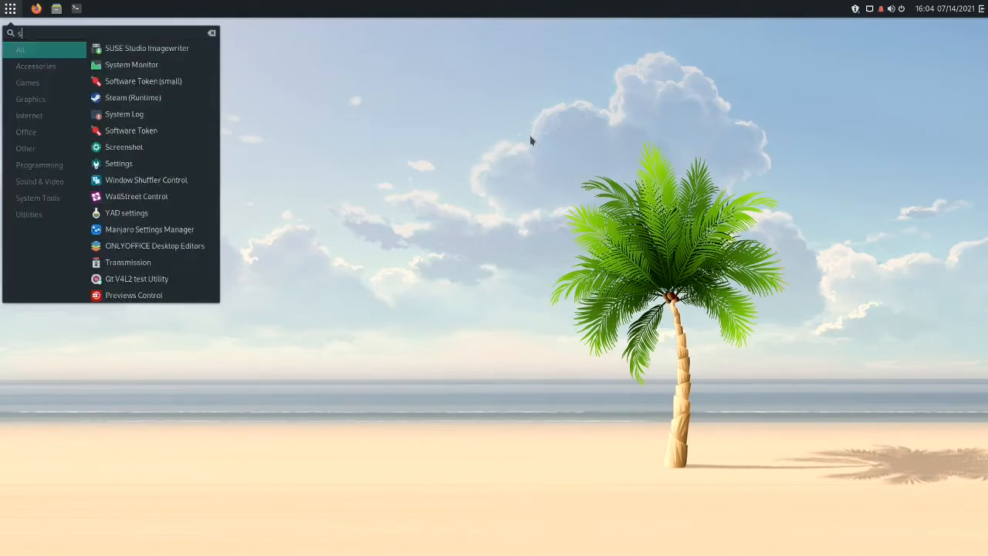
type("etting")
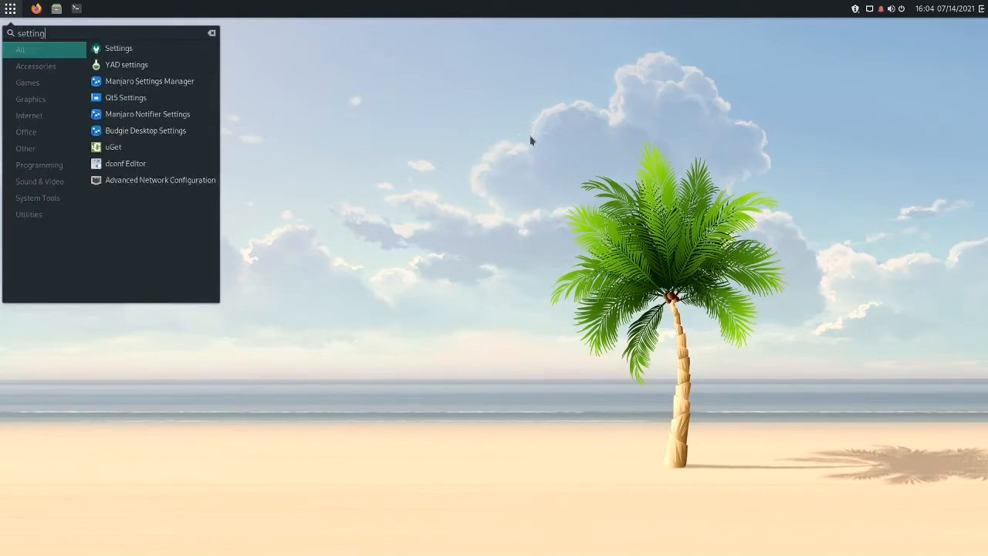
type("s")
key("Return")
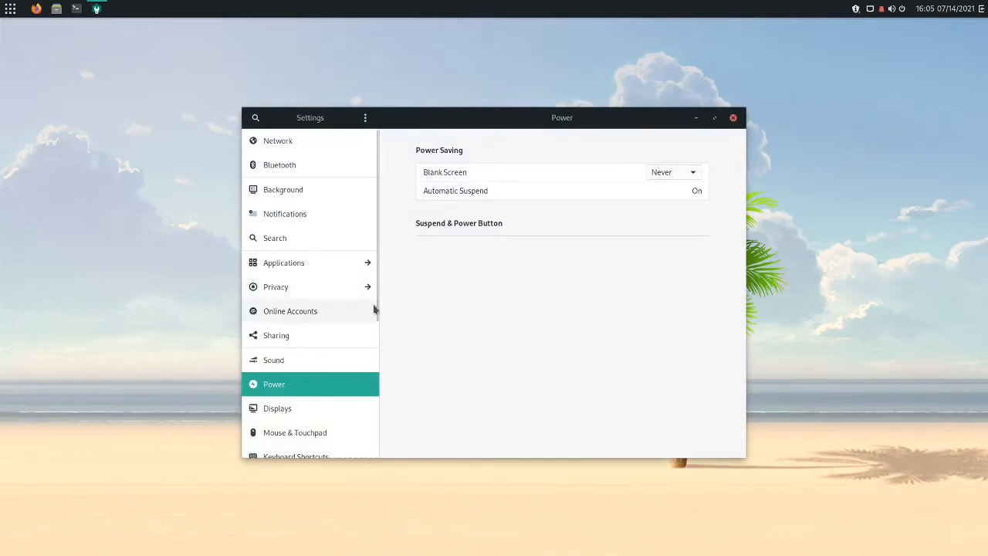
left_click_drag(378, 306, 366, 390)
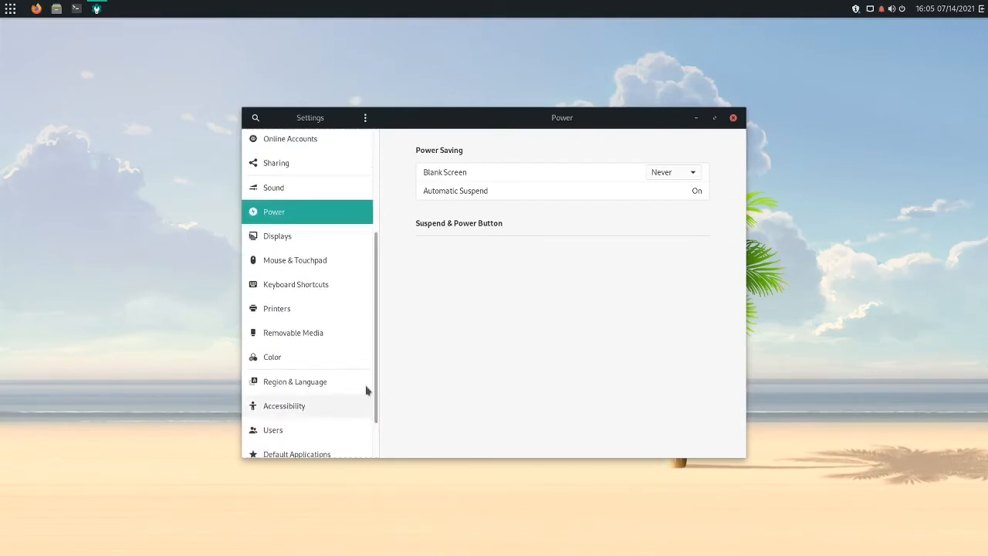
left_click(320, 286)
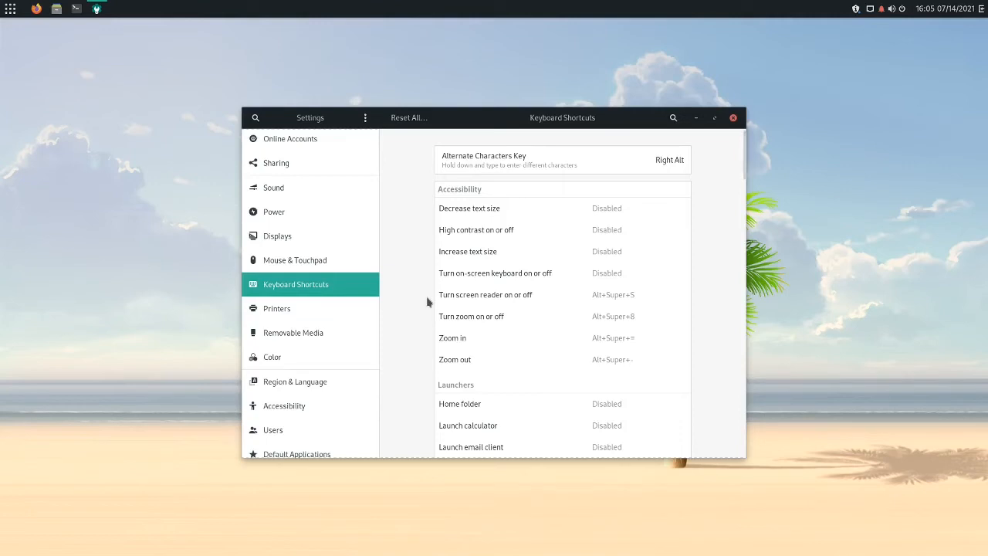
Step: Examine the keyboard shortcuts for launchers, navigation, screenshots, system and windows, leaving the shortcut search empty
scroll(426, 303, "down", 3)
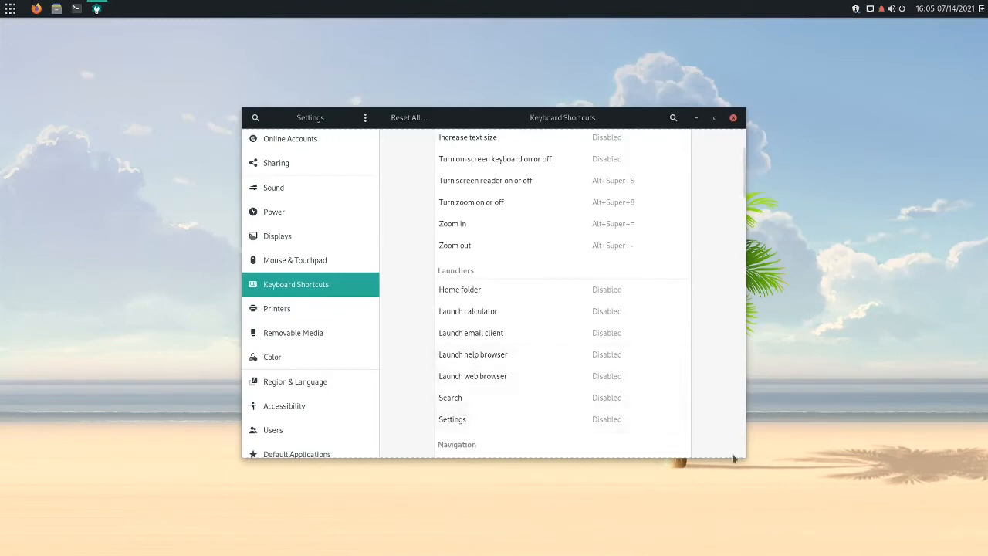
scroll(736, 452, "down", 1)
scroll(736, 452, "down", 10)
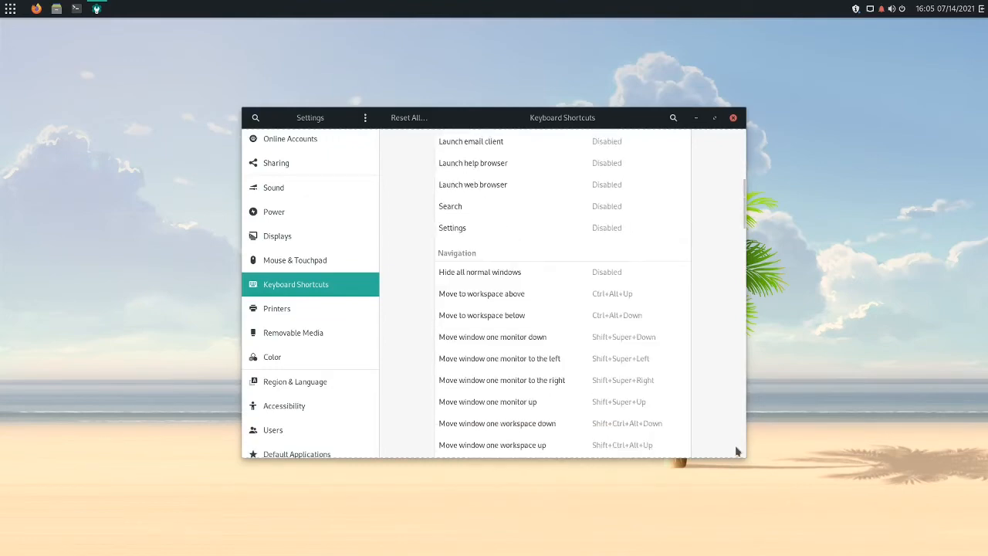
scroll(735, 453, "down", 12)
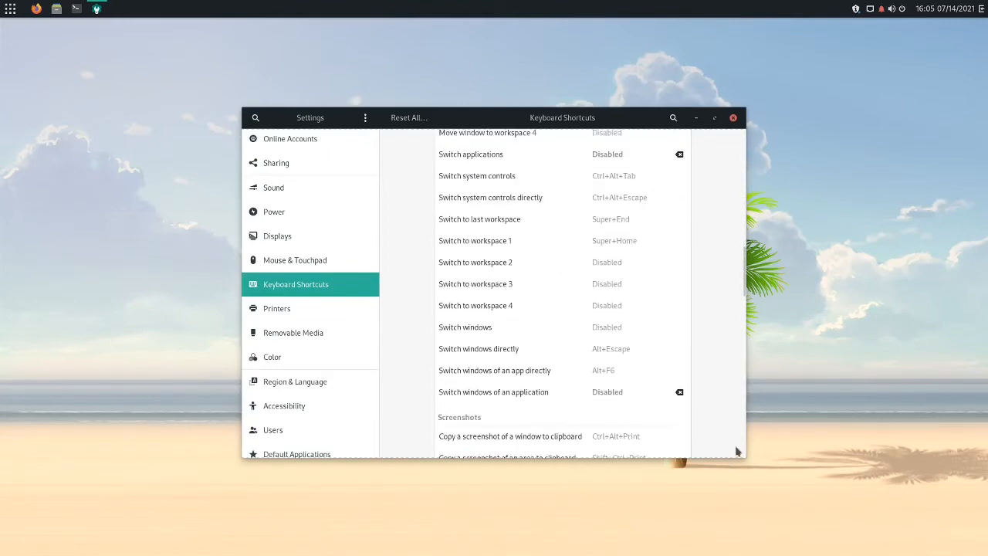
scroll(736, 453, "down", 8)
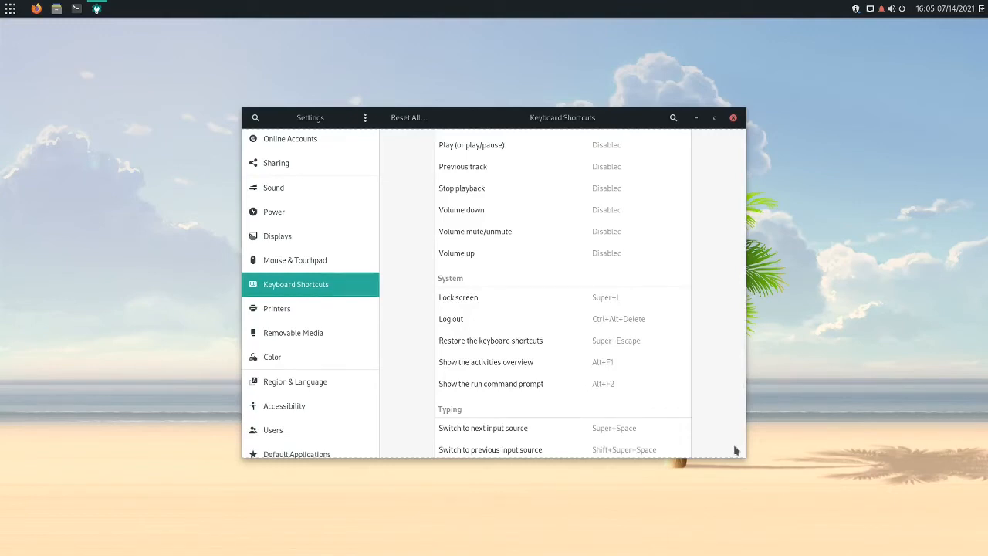
type("t")
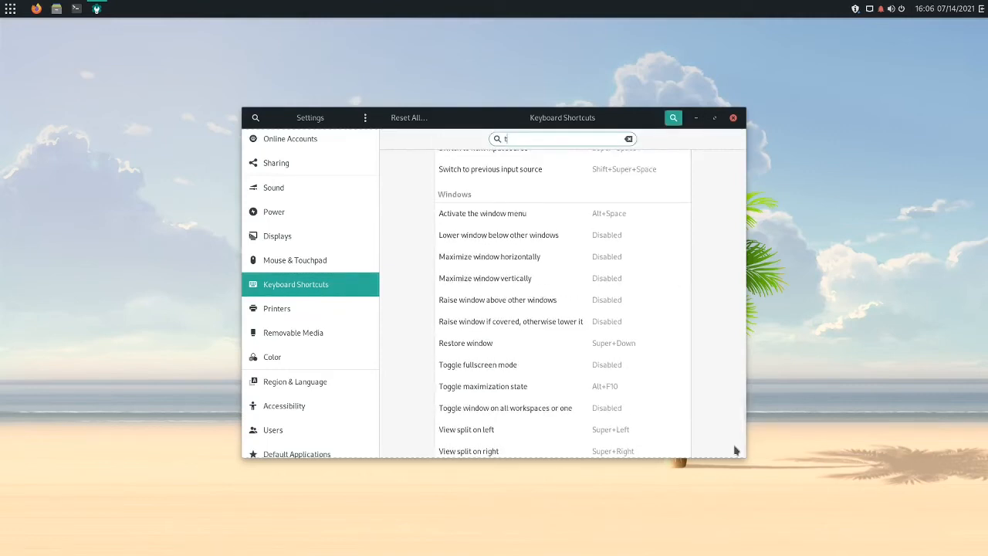
key("BackSpace")
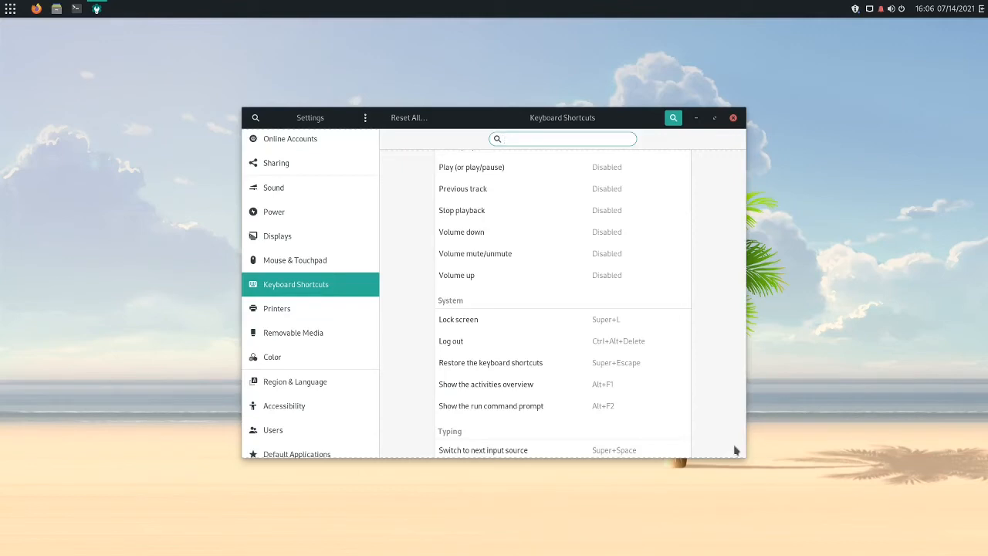
Step: Add a custom keyboard shortcut named Temiinal that runs the command gnome-terminal with Super+Enter
scroll(685, 354, "down", 5)
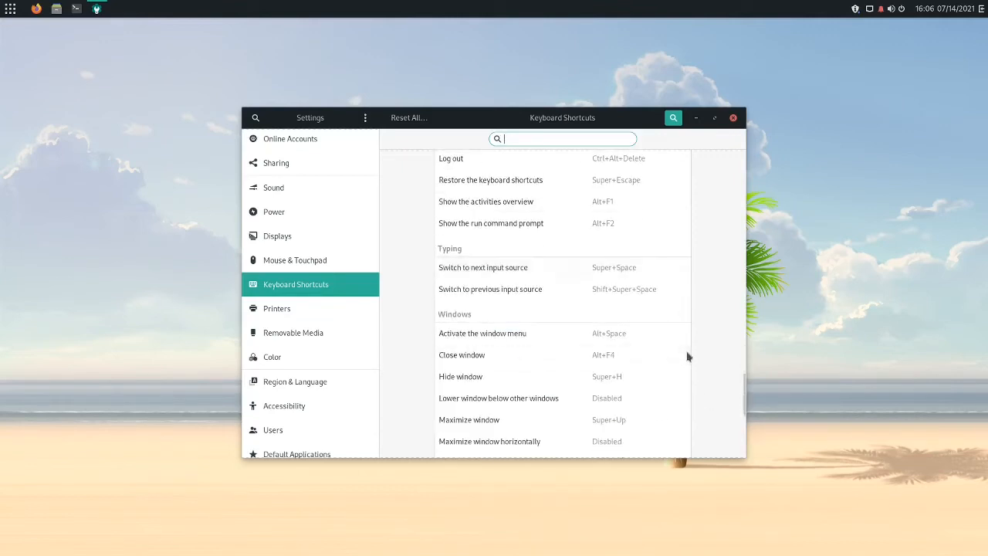
scroll(688, 356, "down", 7)
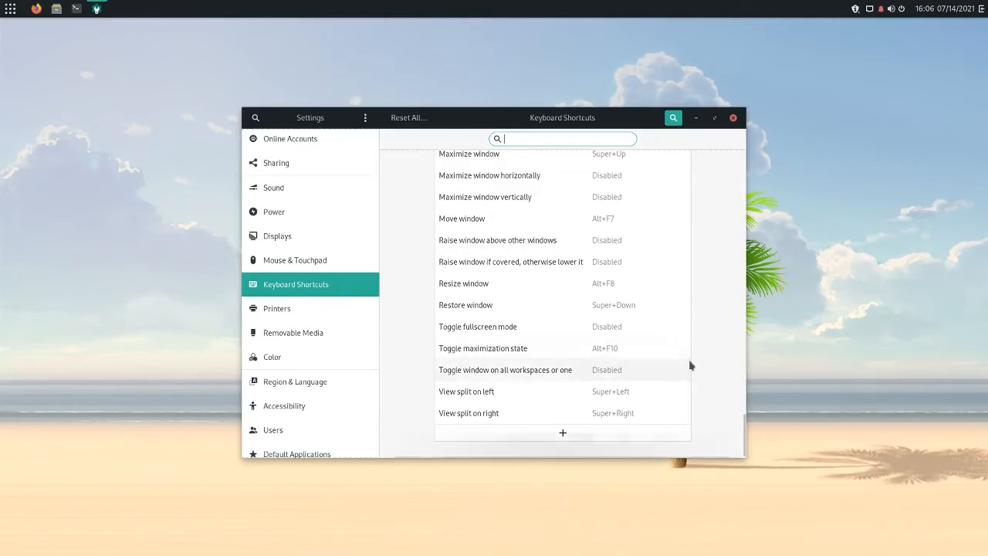
left_click(576, 442)
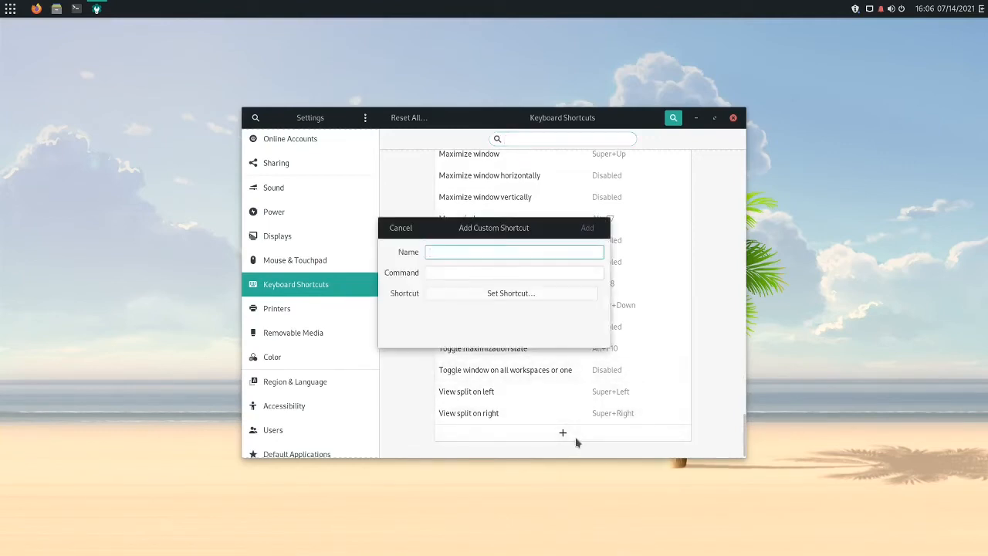
type("Temo")
key("BackSpace")
type("inal")
key("Tab")
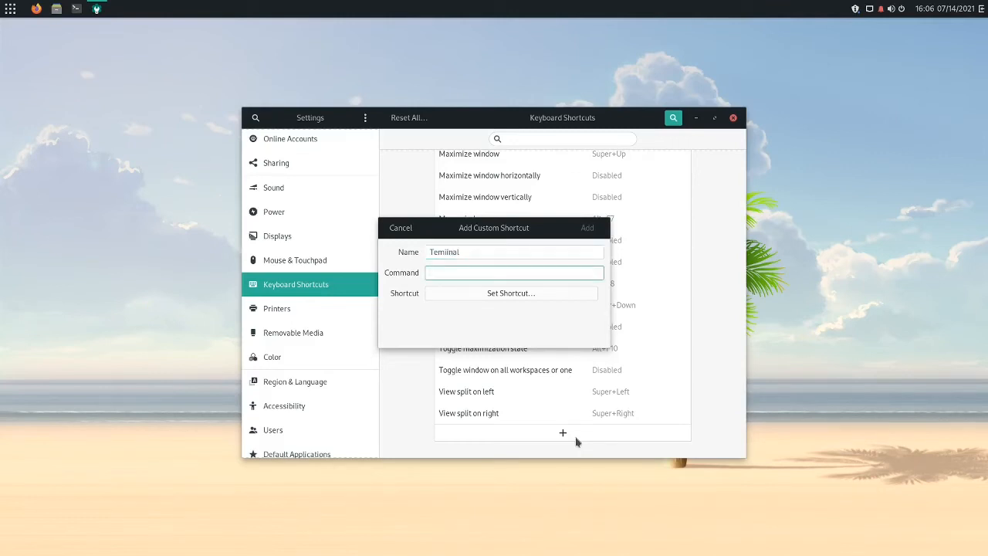
type("gnome-")
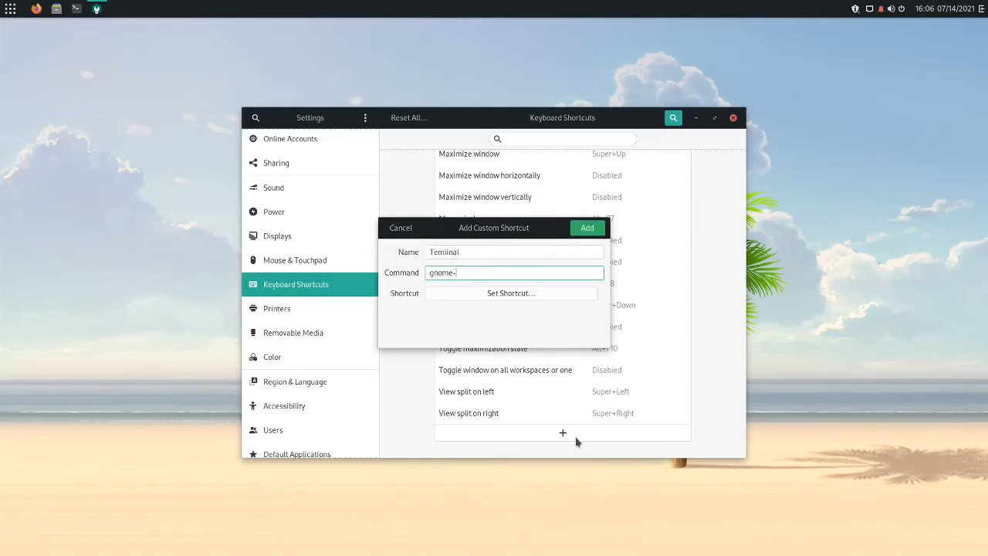
type("terminal")
left_click(541, 298)
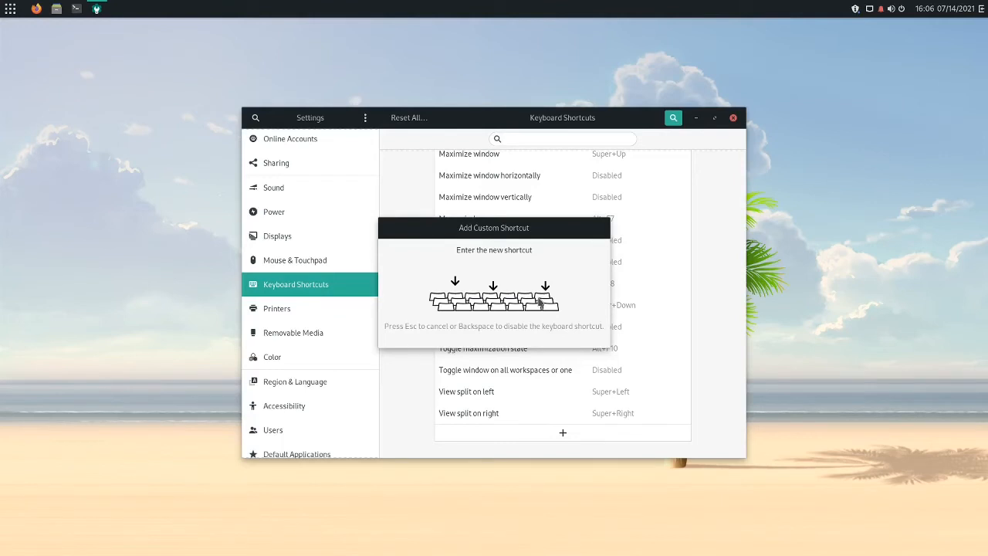
key("super+Return")
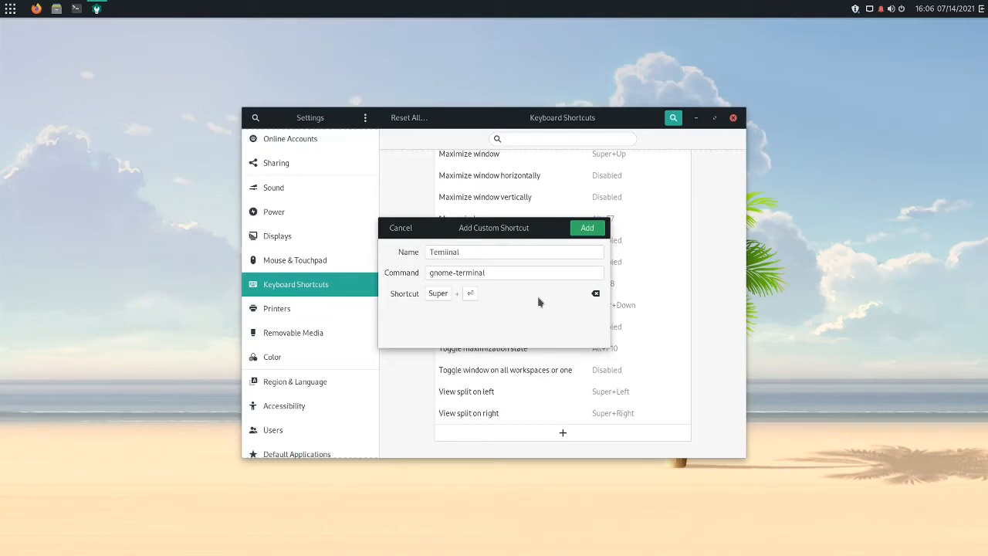
left_click(596, 230)
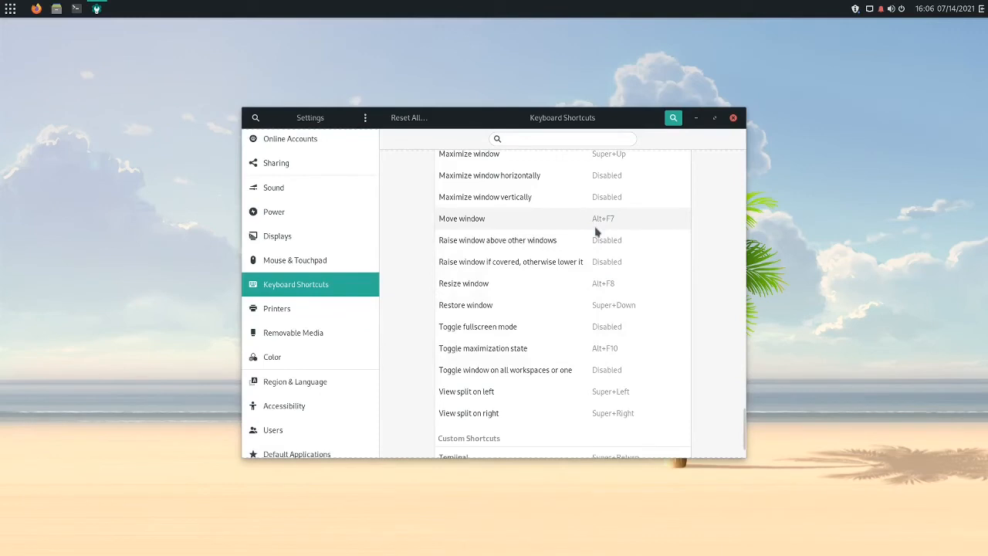
Step: Test the new Super+Enter shortcut twice, closing the terminal window each time
key("super+Return")
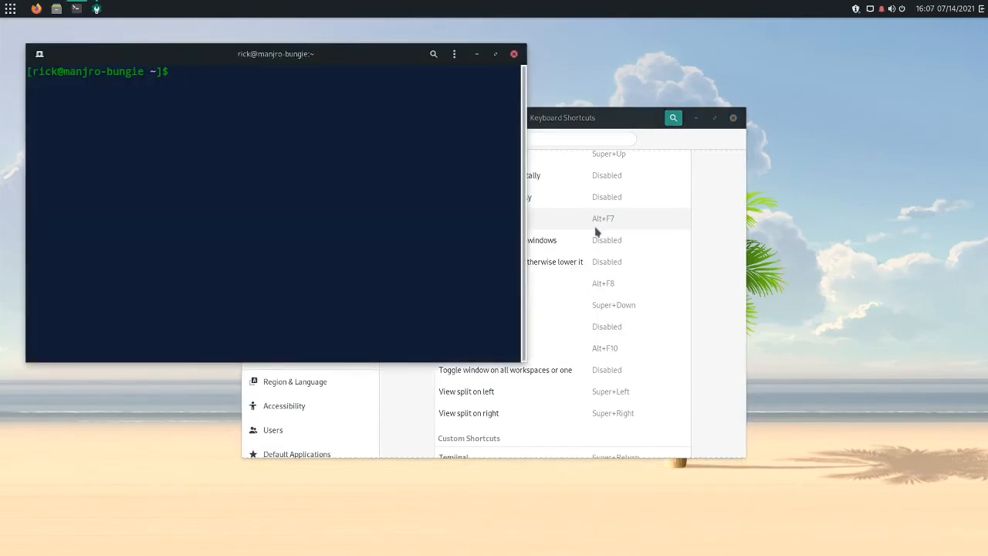
left_click(514, 54)
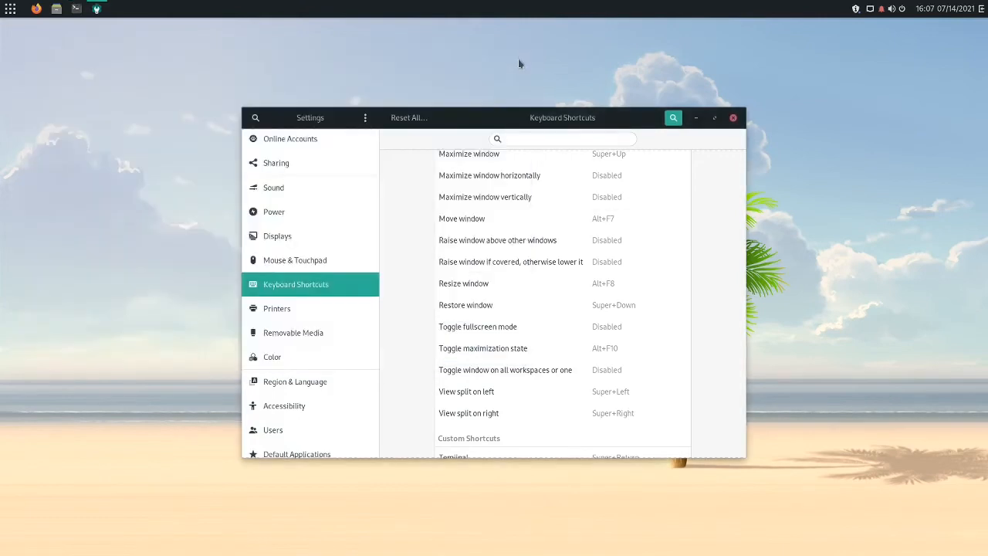
key("super+Return")
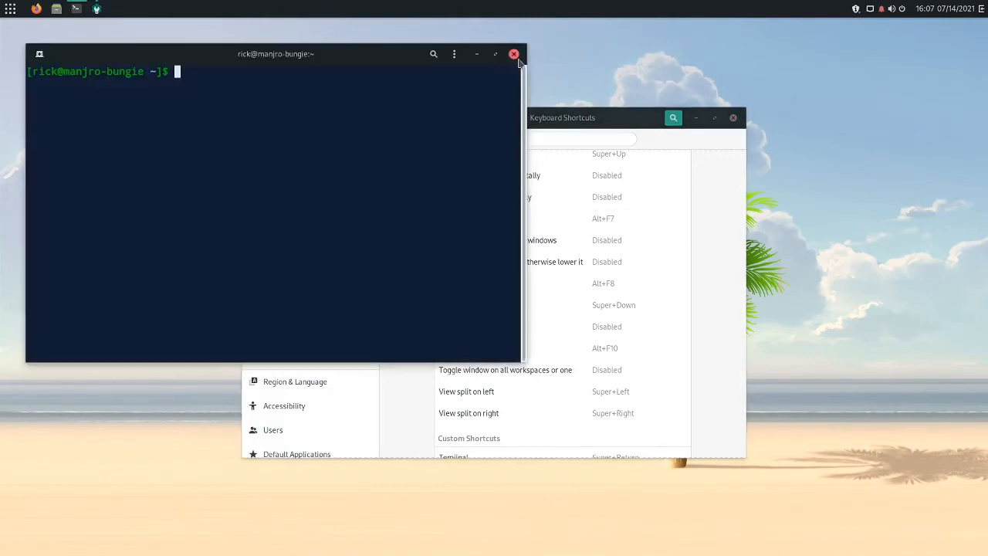
left_click(516, 56)
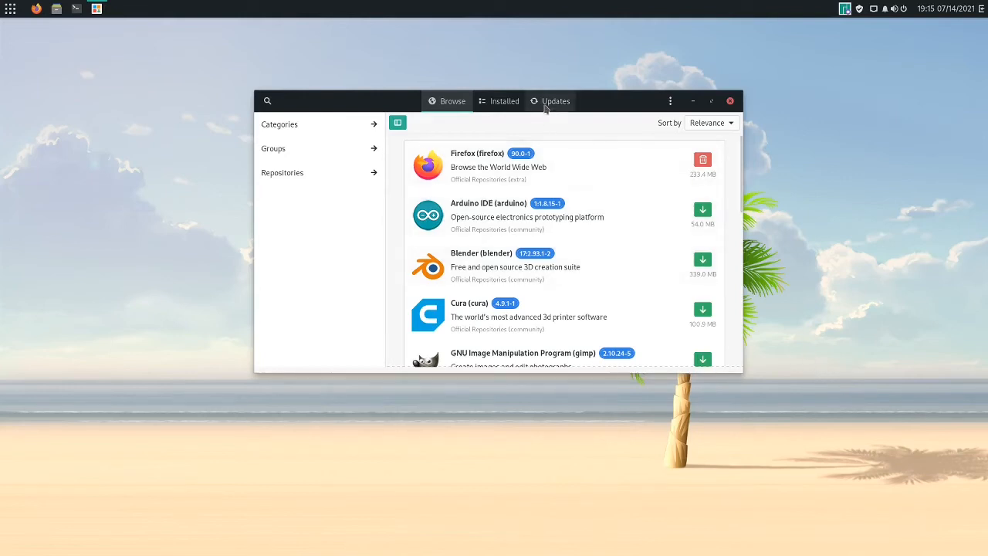
Step: Check the available system updates, and mark Inkscape from the software catalogue for installation and apply the pending operation
left_click(545, 108)
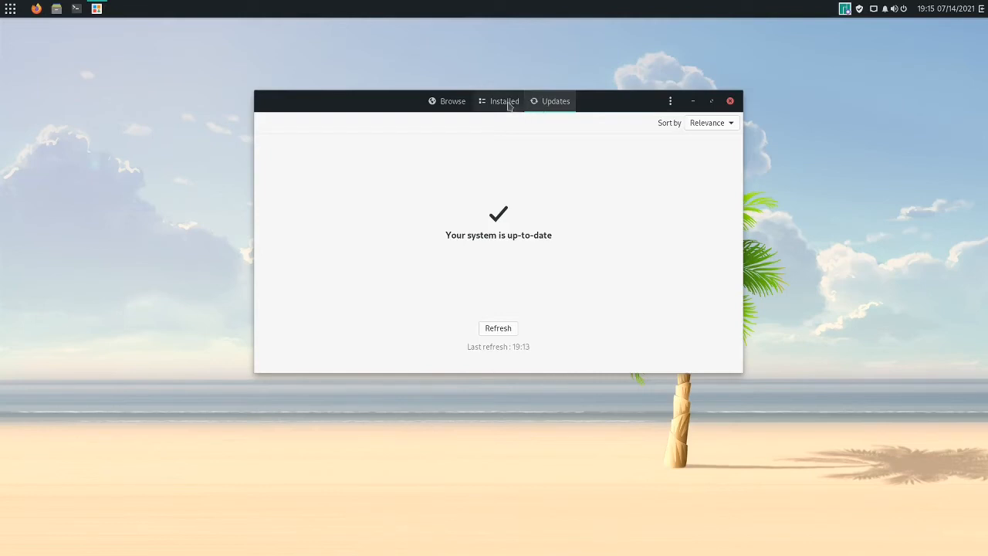
left_click(454, 104)
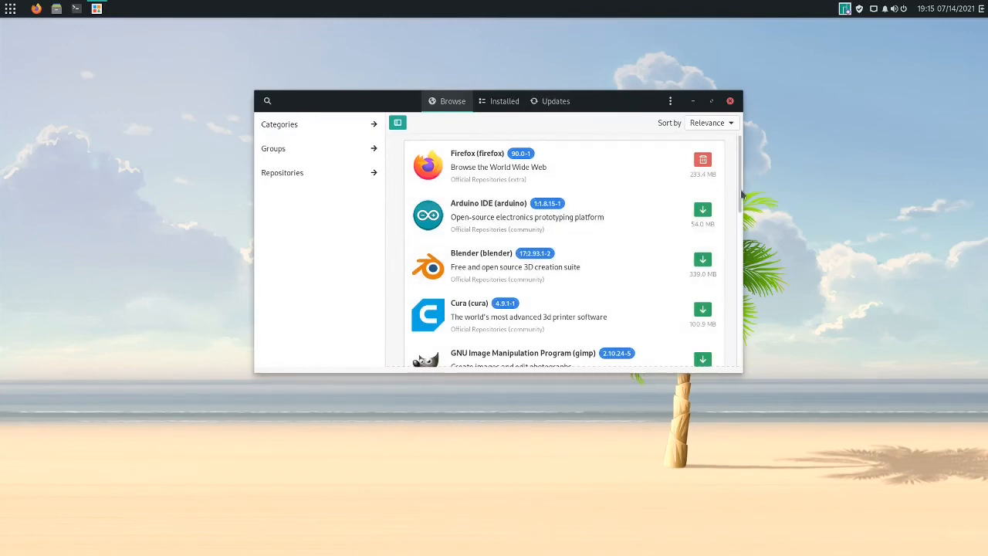
scroll(744, 209, "down", 2)
scroll(744, 220, "down", 2)
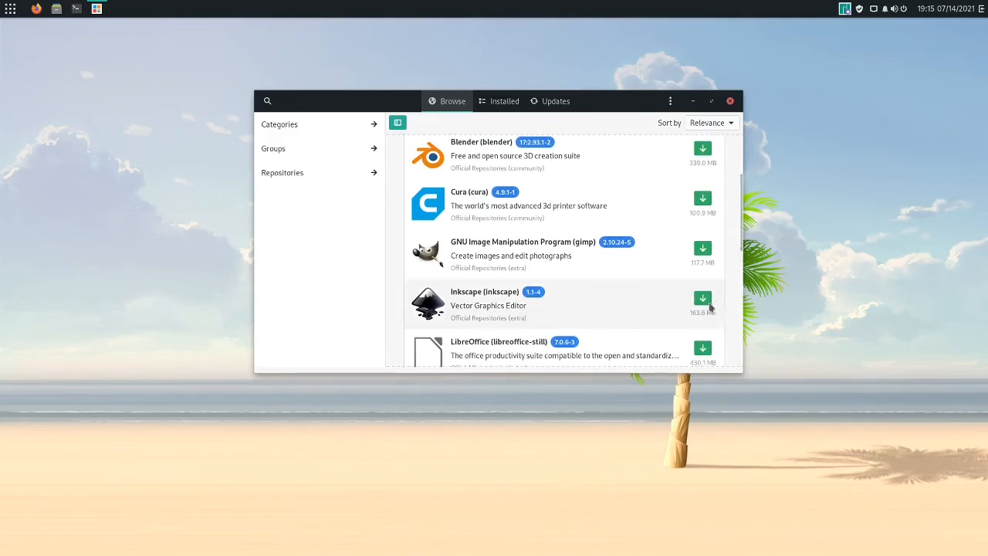
left_click(706, 305)
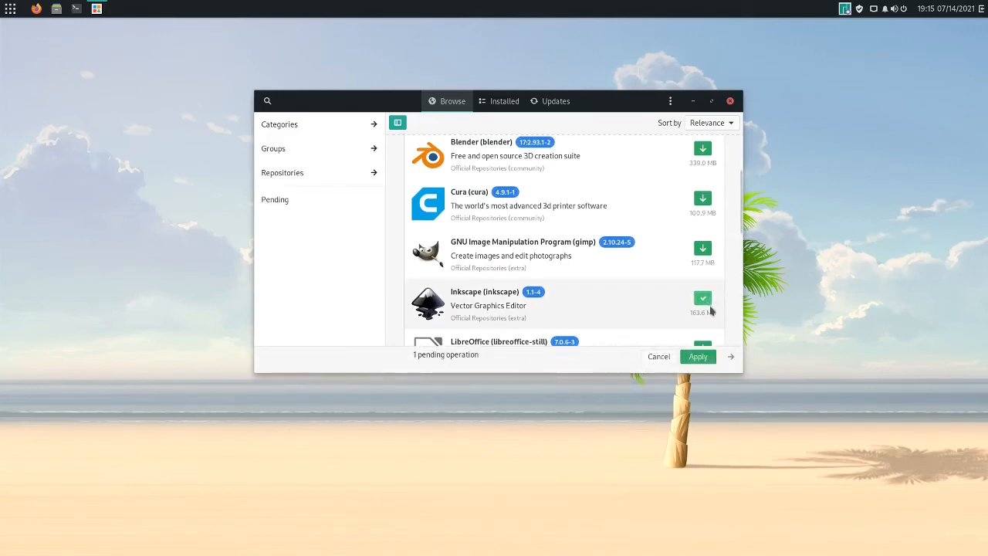
left_click(698, 361)
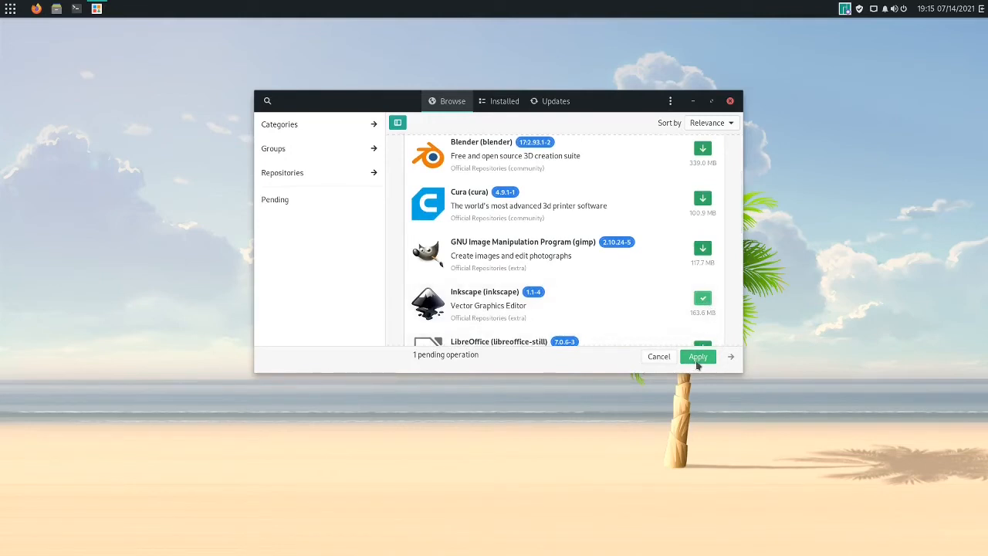
Step: Choose all of Inkscape's optional dependencies: fig2dev, pstoedit, python-lxml, python-numpy, scour and texlive-core
left_click(379, 161)
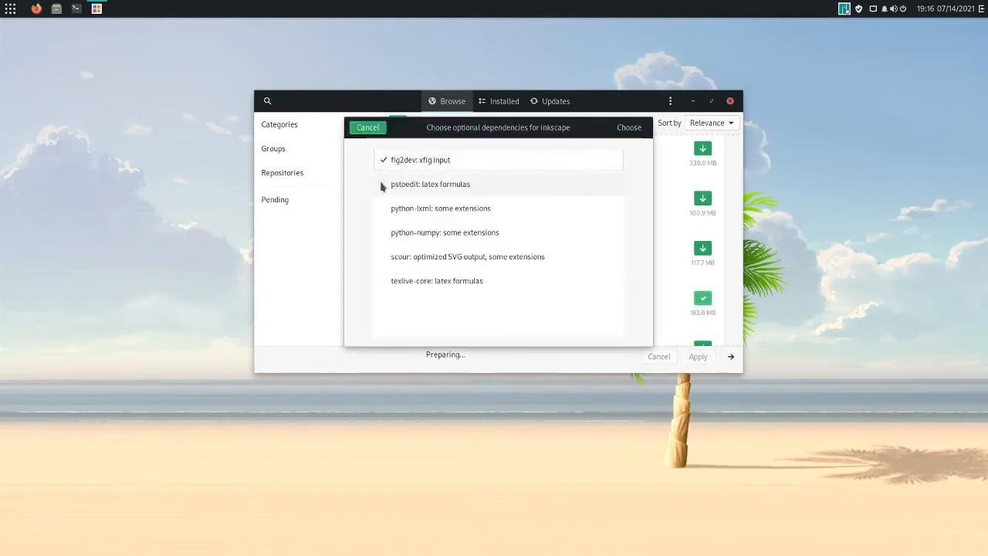
left_click(383, 187)
left_click(384, 209)
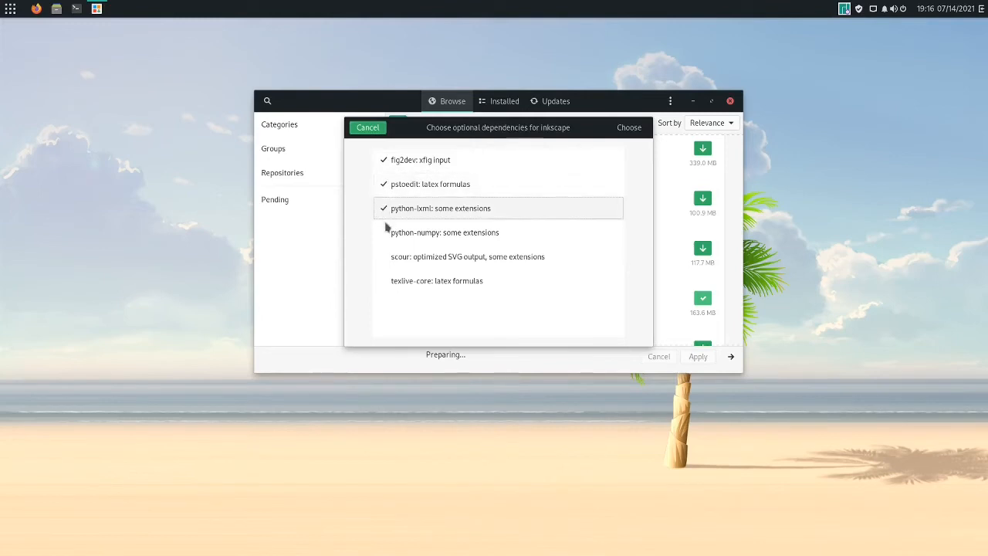
left_click(385, 233)
left_click(381, 256)
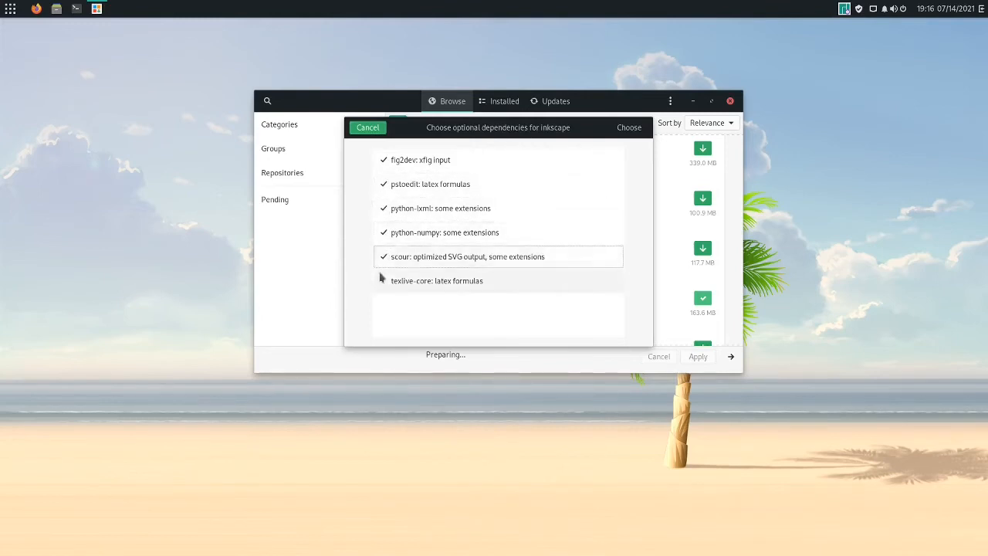
left_click(380, 282)
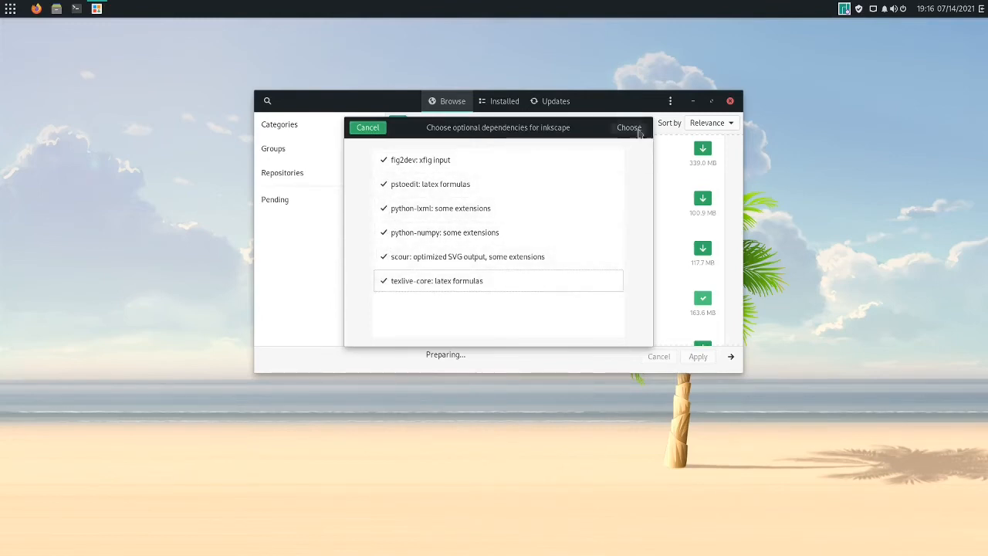
left_click(637, 131)
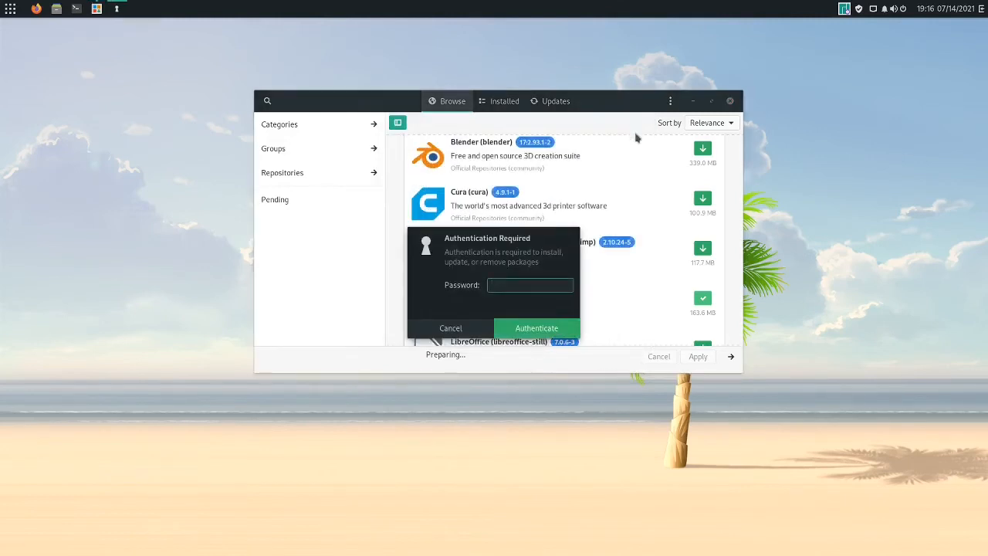
Step: Authenticate with the account password, apply the Inkscape installation transaction, and close the software manager once it is done
type("****")
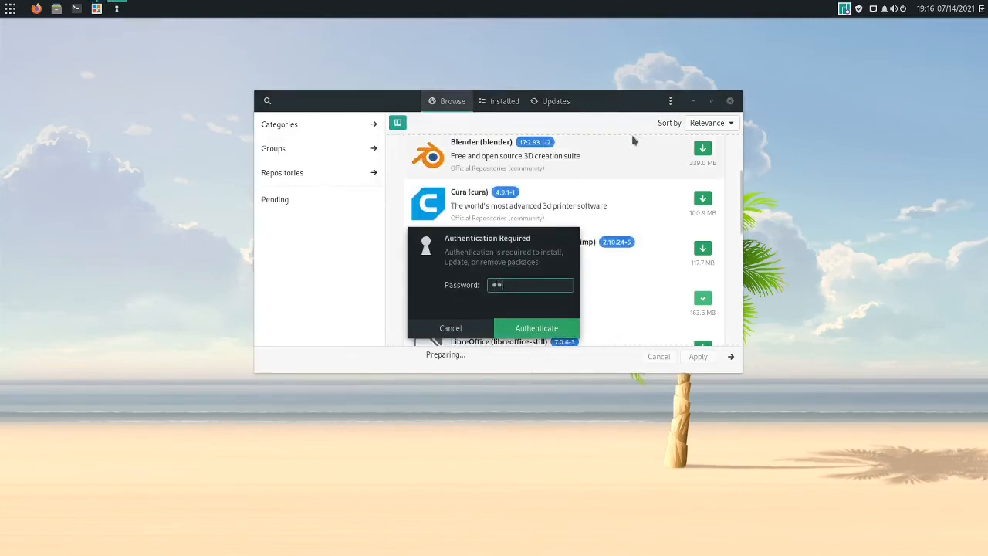
key("Return")
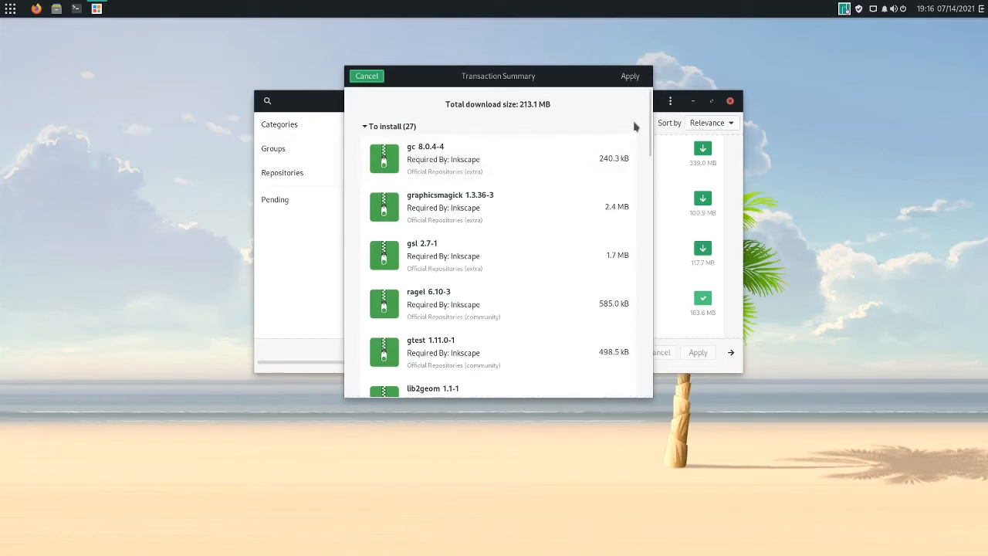
left_click(631, 79)
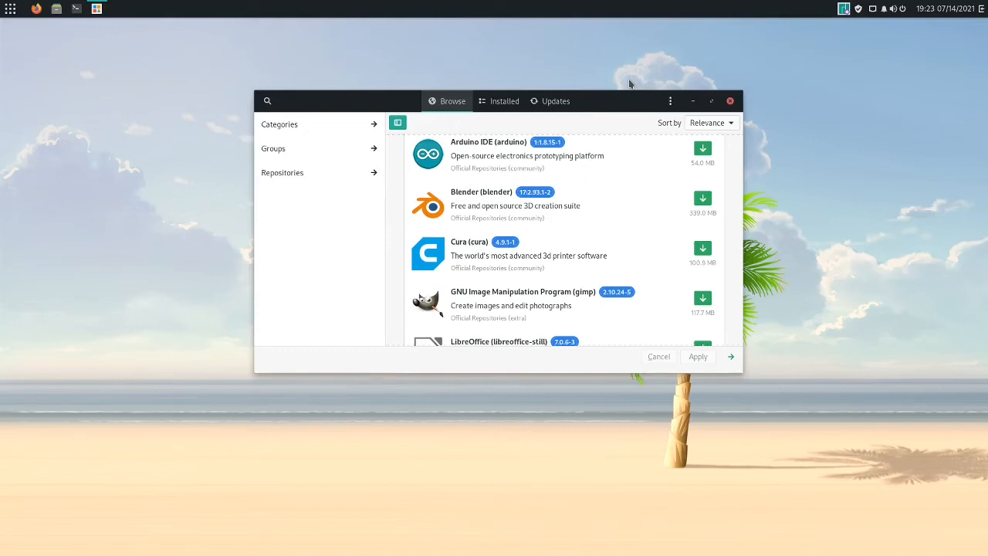
left_click(730, 101)
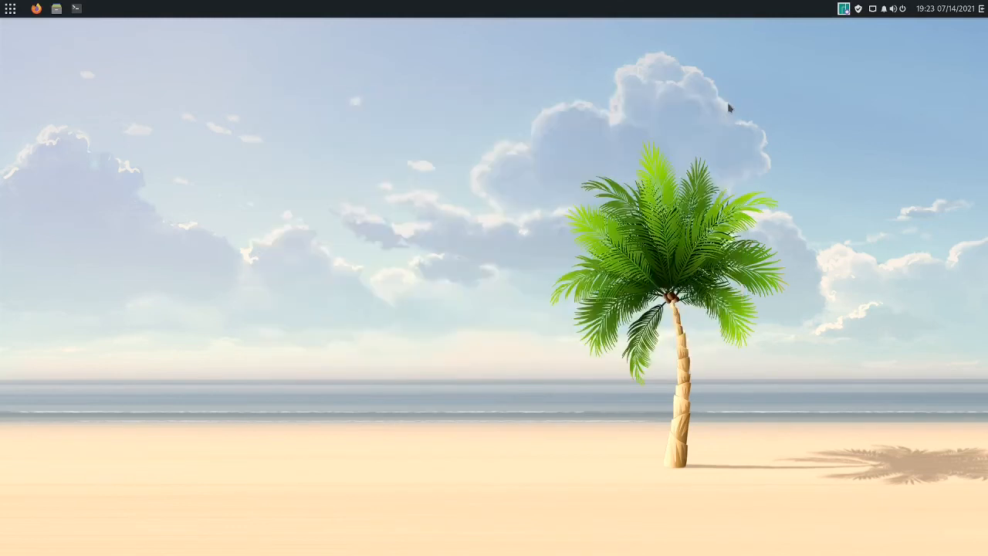
Step: Look through the Sound & Video, Other and Accessories categories of installed applications
left_click(14, 8)
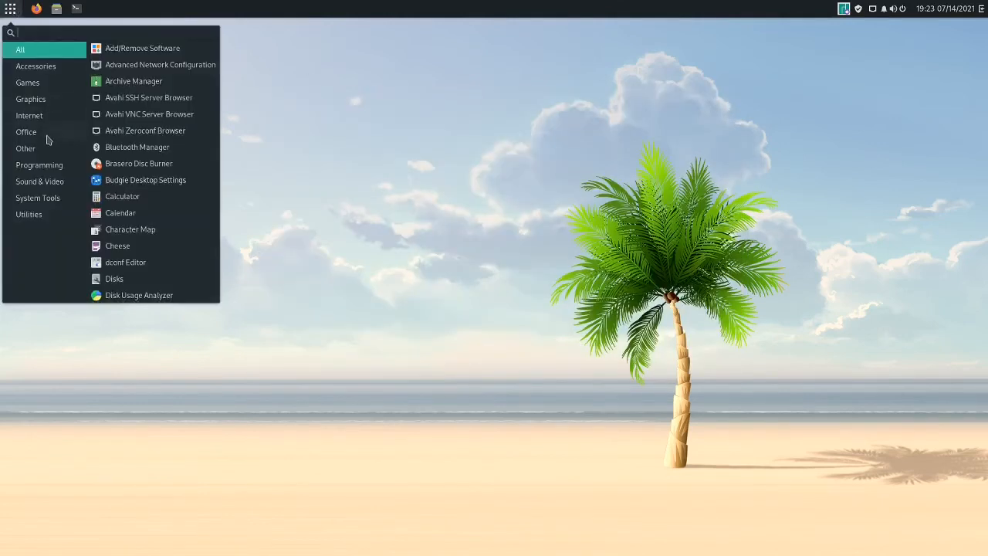
left_click(41, 184)
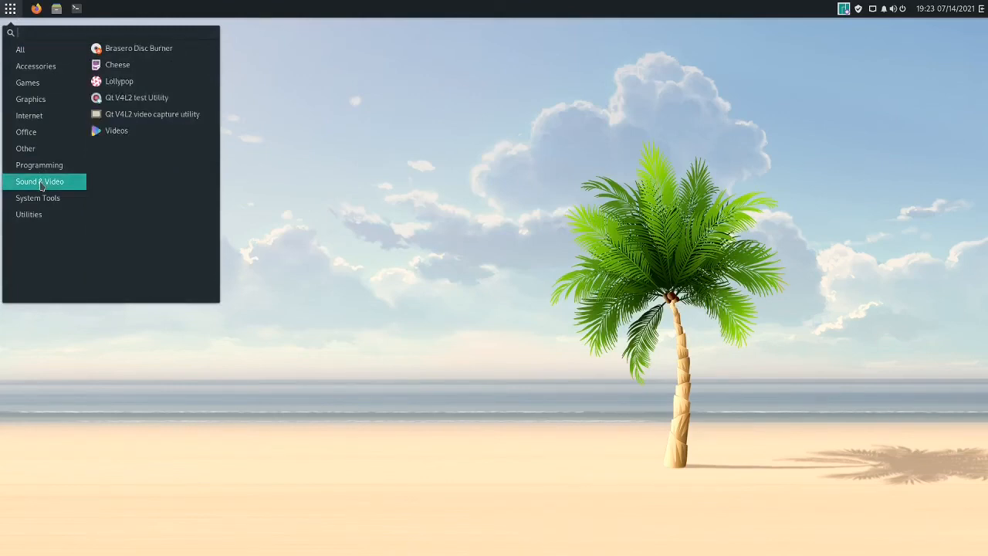
left_click(44, 150)
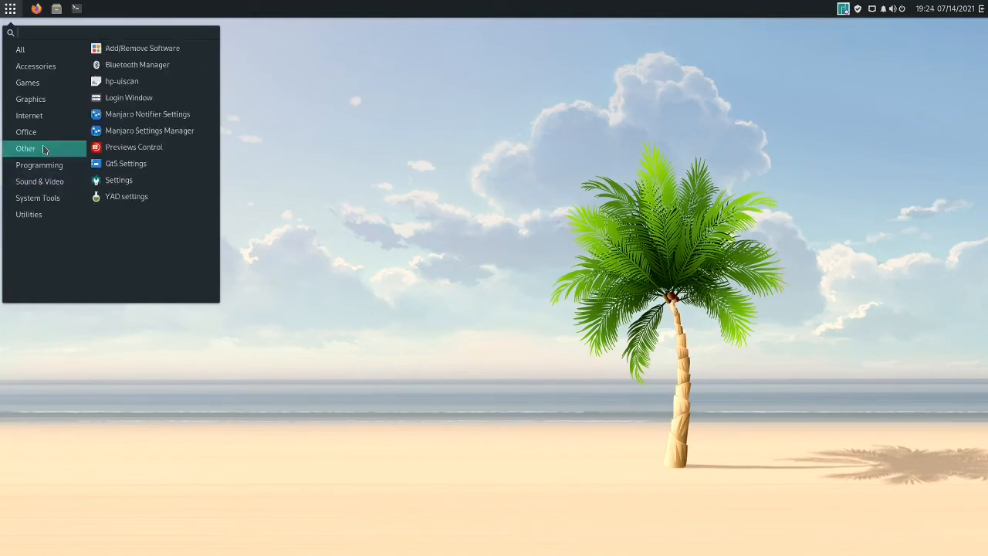
left_click(45, 69)
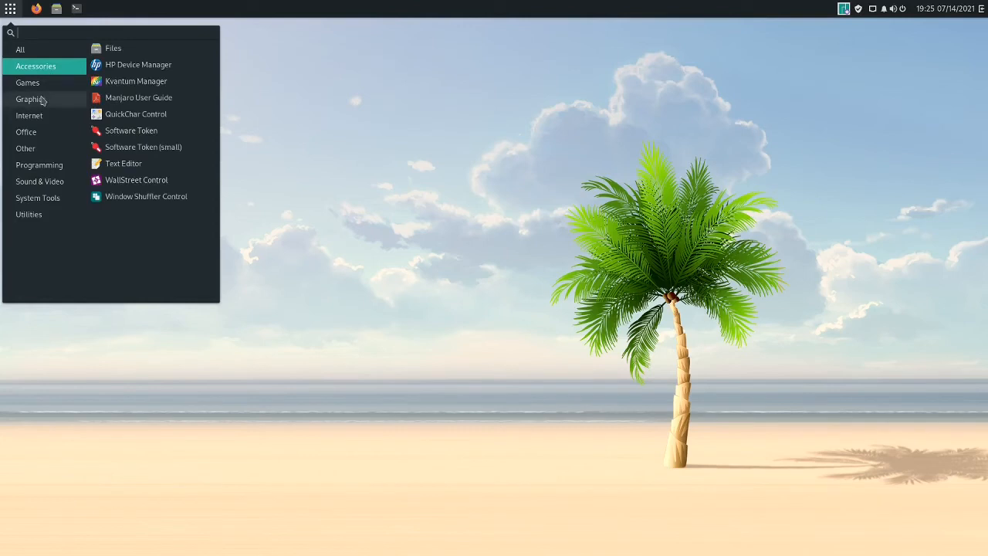
Step: Launch Inkscape Vector Graphics Editor from the Graphics applications and turn on the Dark appearance in its Quick Setup
left_click(42, 100)
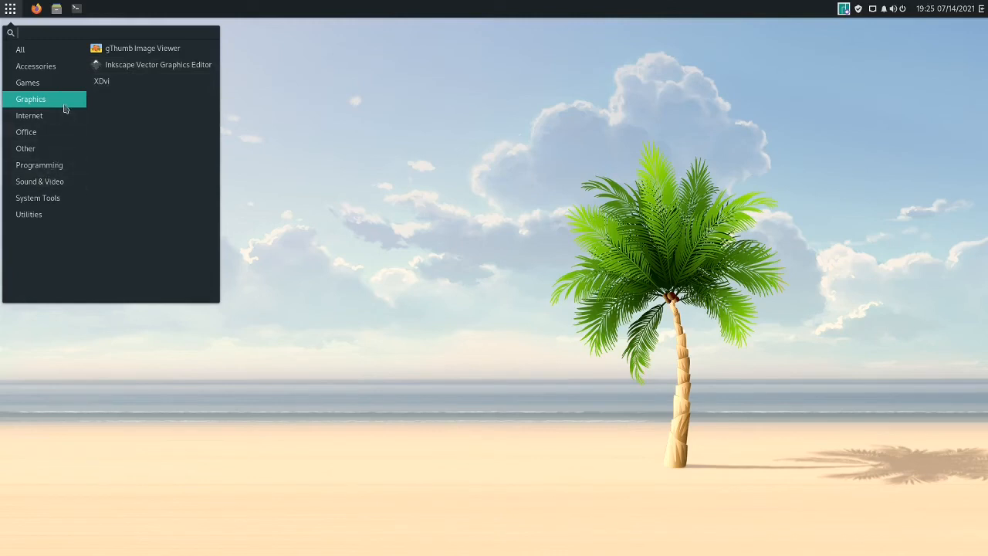
left_click(135, 68)
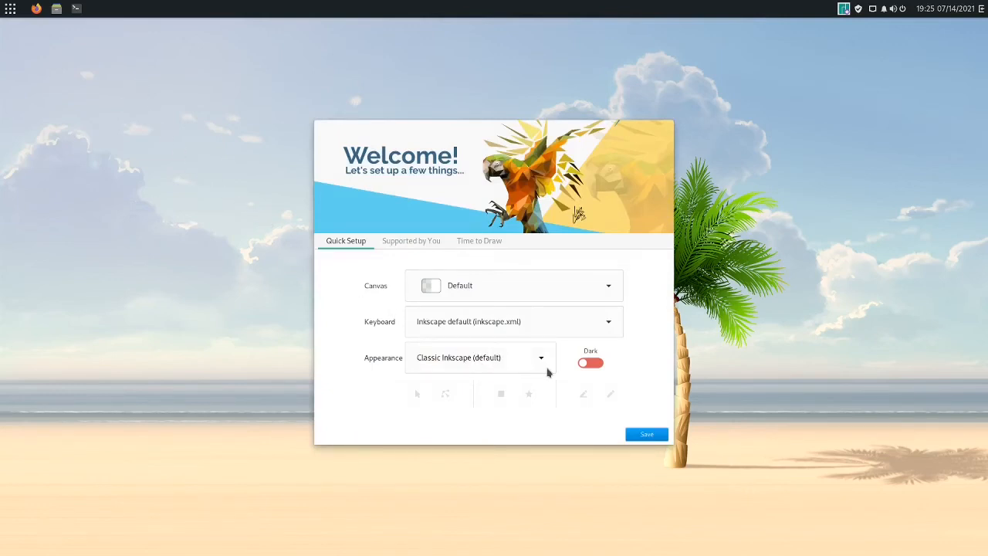
left_click(592, 366)
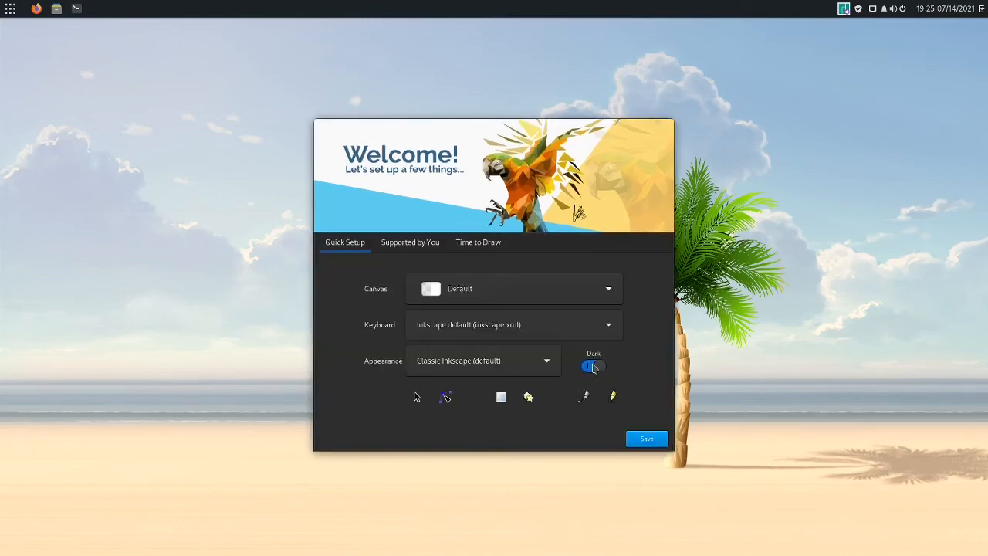